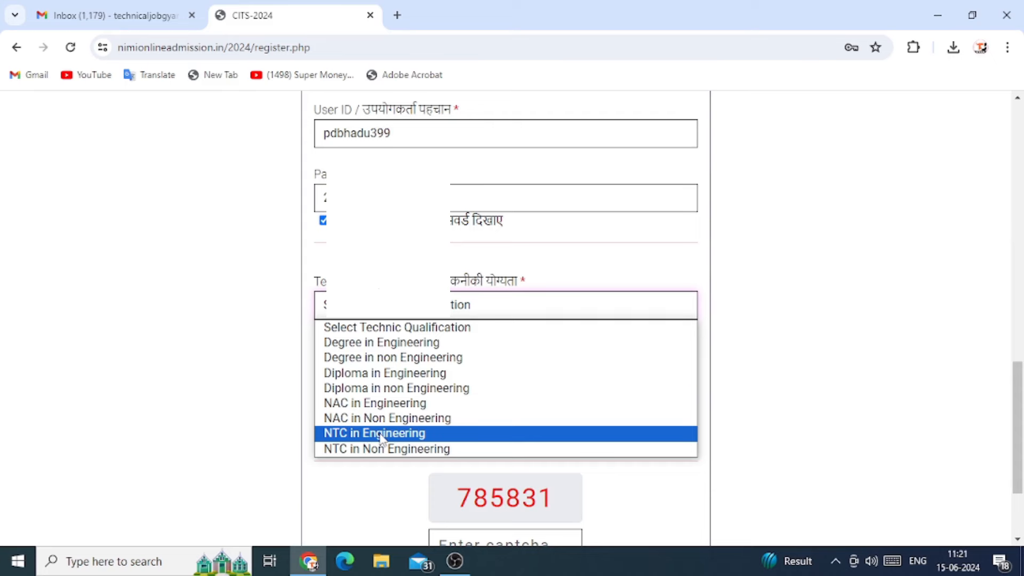
Choose NTC in Engineering as the qualification, with Electrician as both branch and trade applying
click(382, 434)
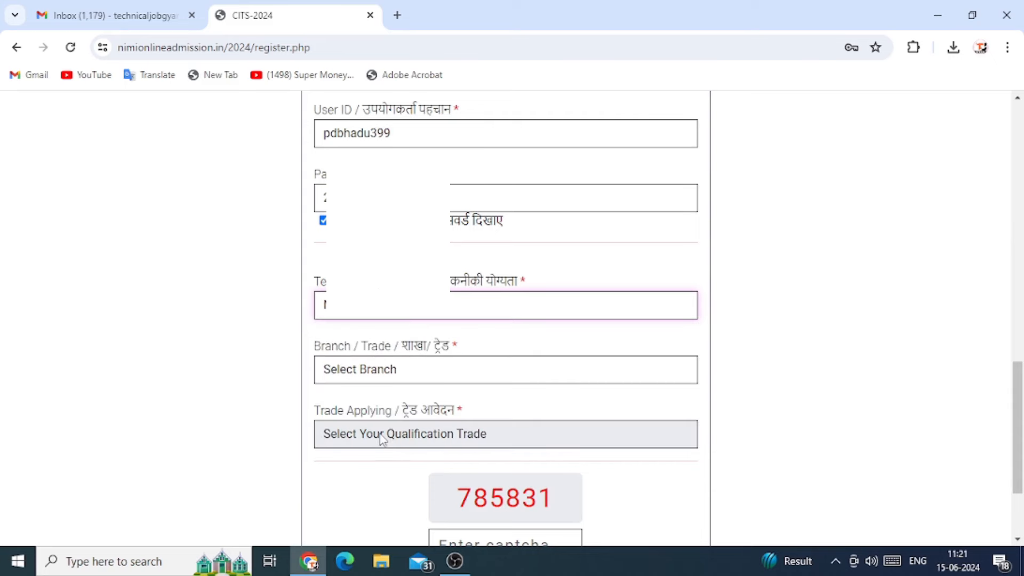
click(419, 372)
scroll(411, 270, down, 1)
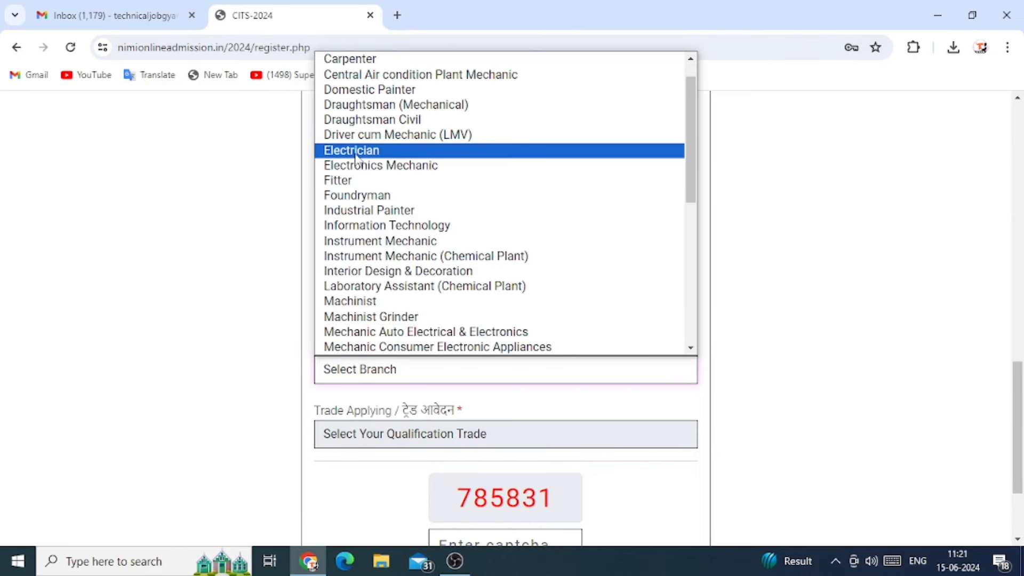
click(356, 155)
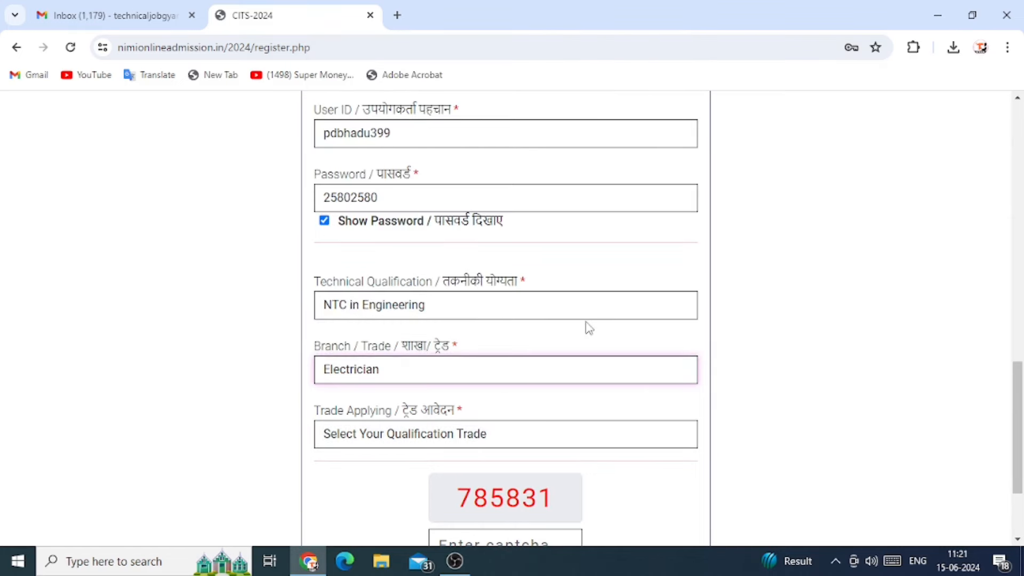
scroll(589, 328, down, 3)
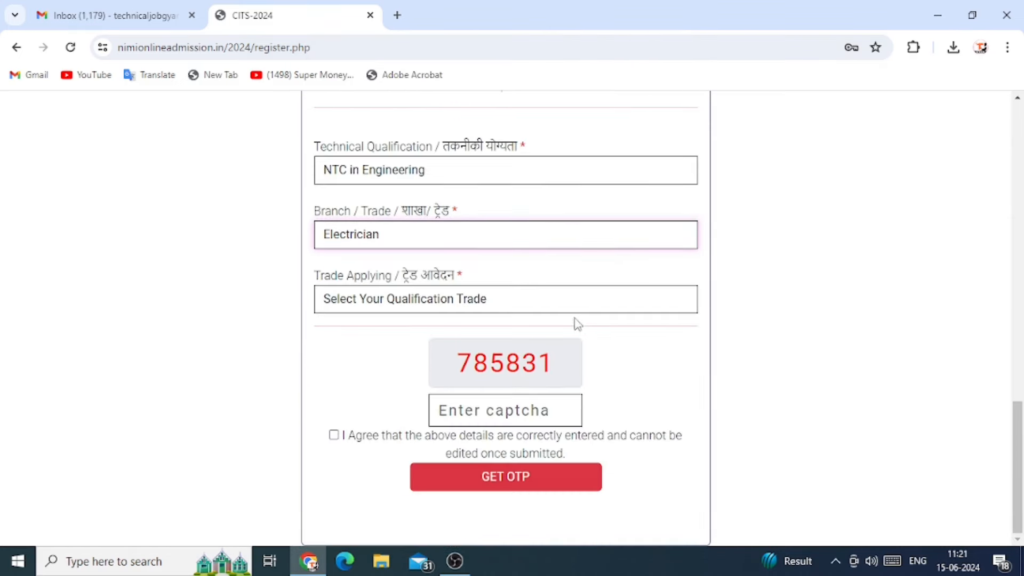
click(462, 305)
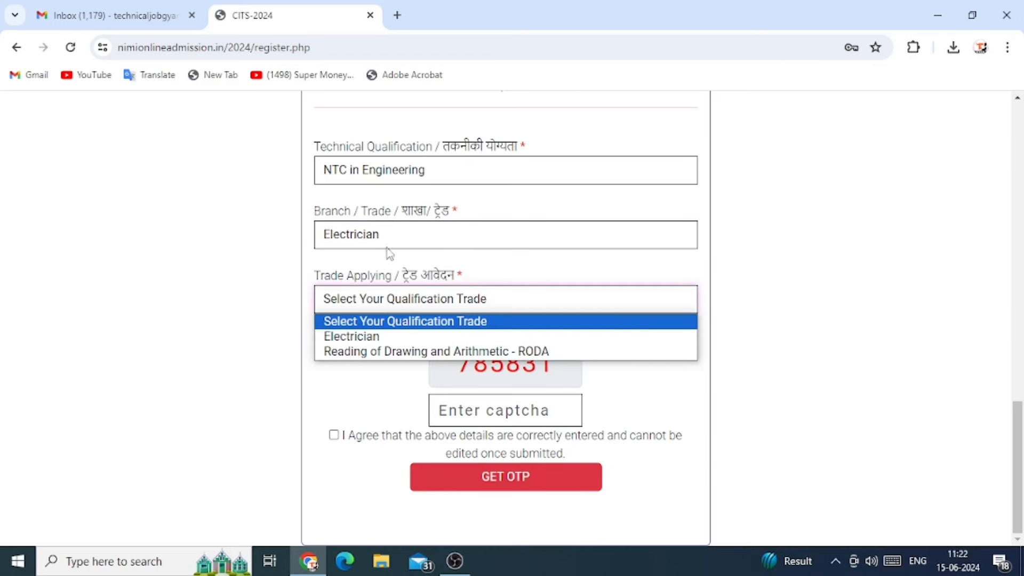
click(365, 339)
Enter the captcha code, accept the declaration, and request the registration OTP
click(457, 412)
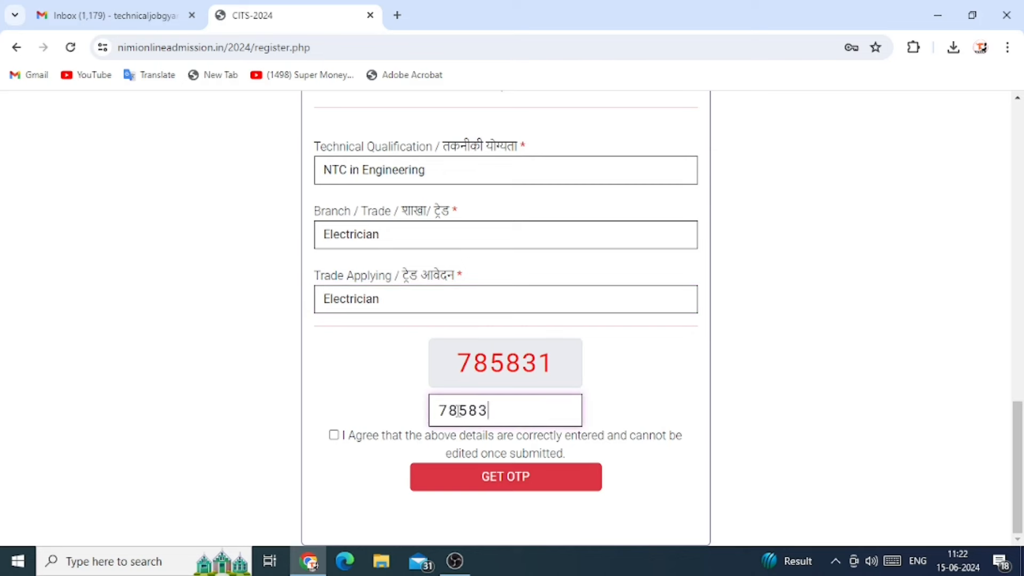
click(334, 436)
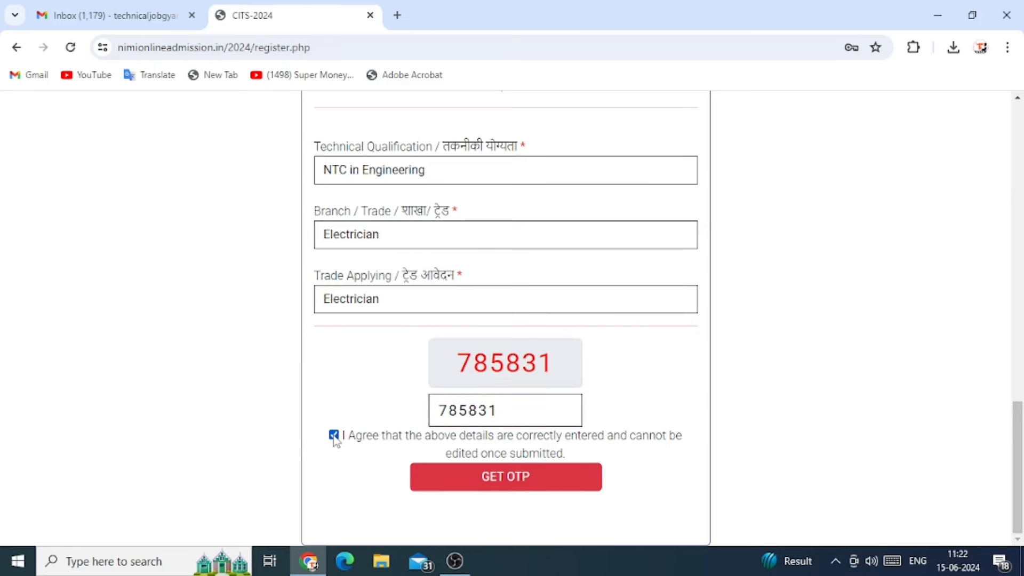
click(513, 487)
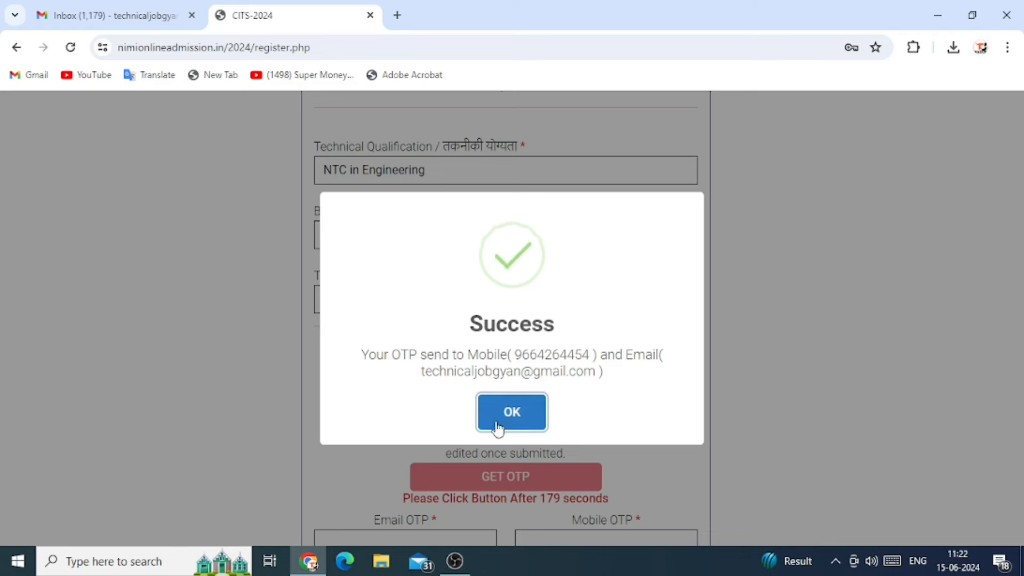
Dismiss the OTP-sent notice, review the registration details, and confirm them
click(498, 416)
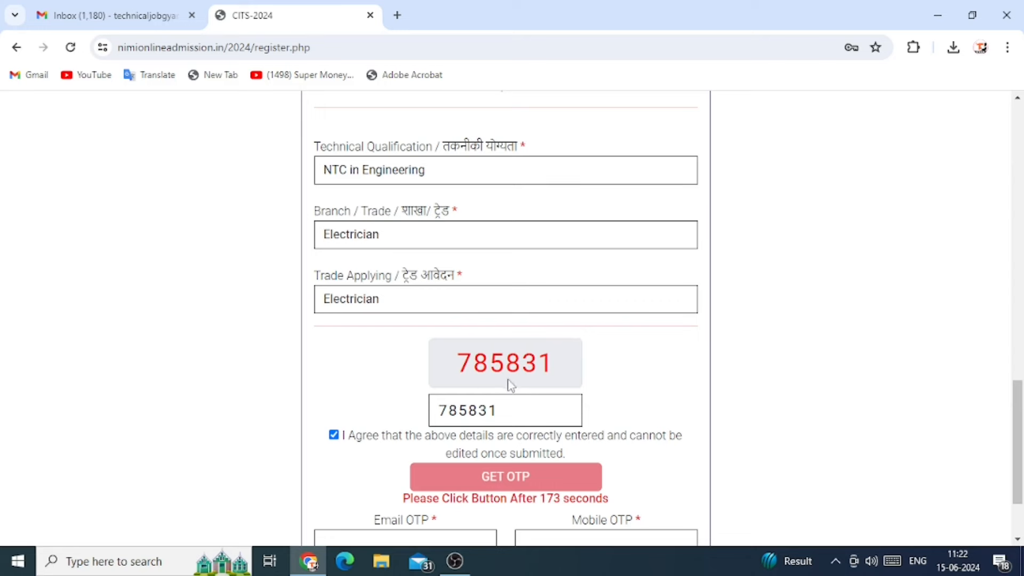
scroll(619, 382, down, 2)
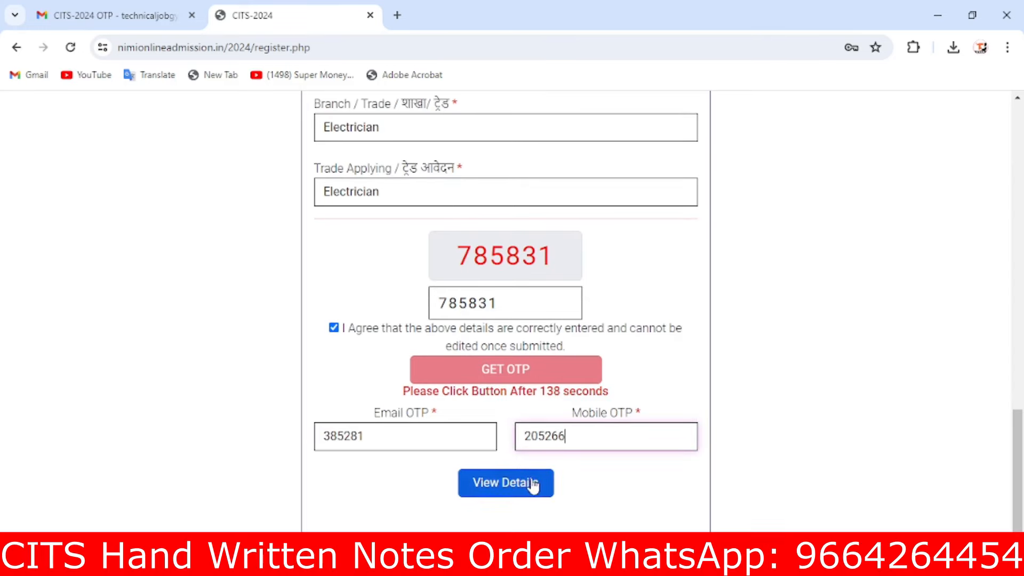
click(503, 484)
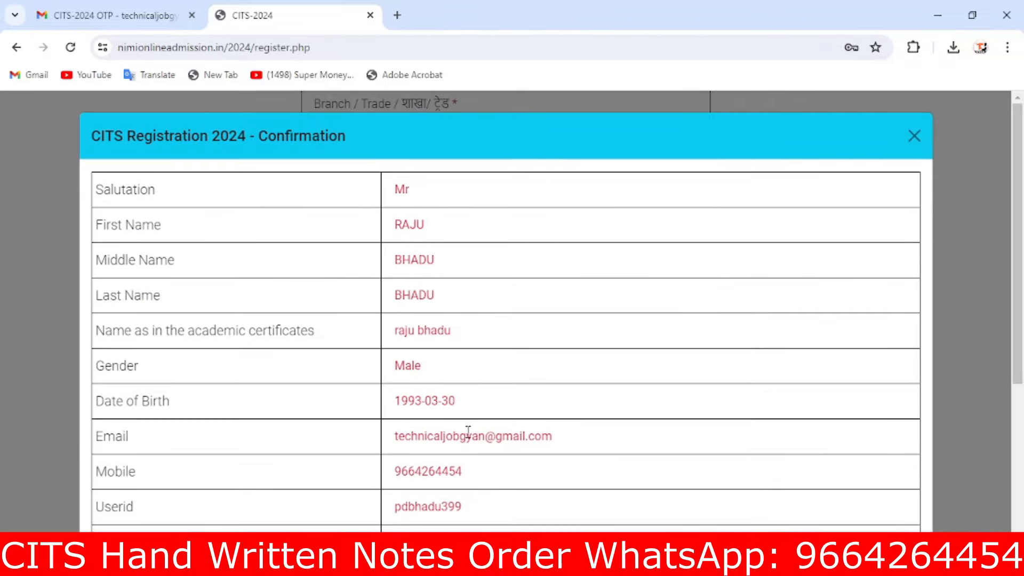
scroll(467, 342, down, 5)
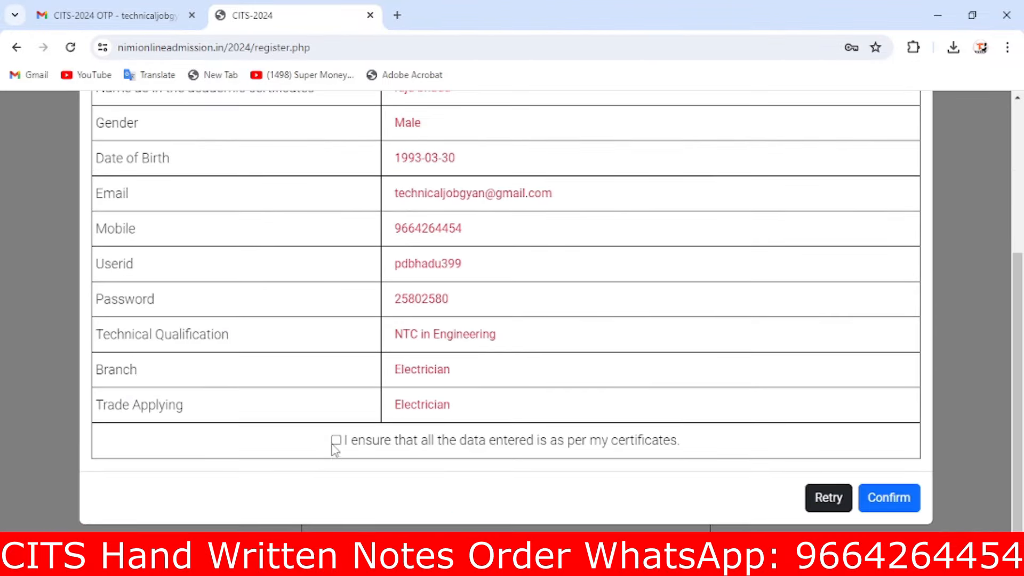
click(890, 505)
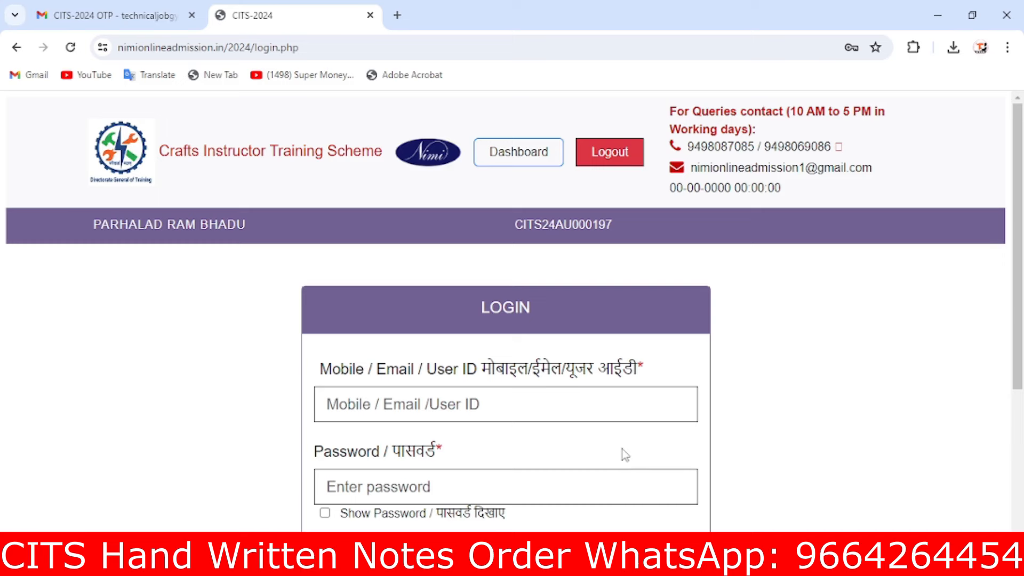
Log in with the registered mobile number, account password and the login captcha
scroll(571, 320, down, 3)
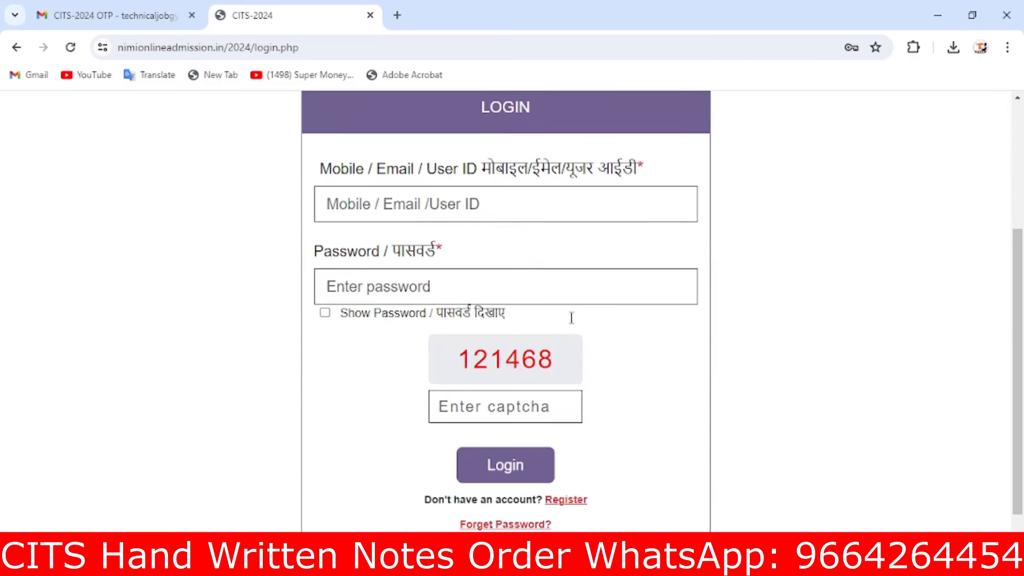
click(412, 204)
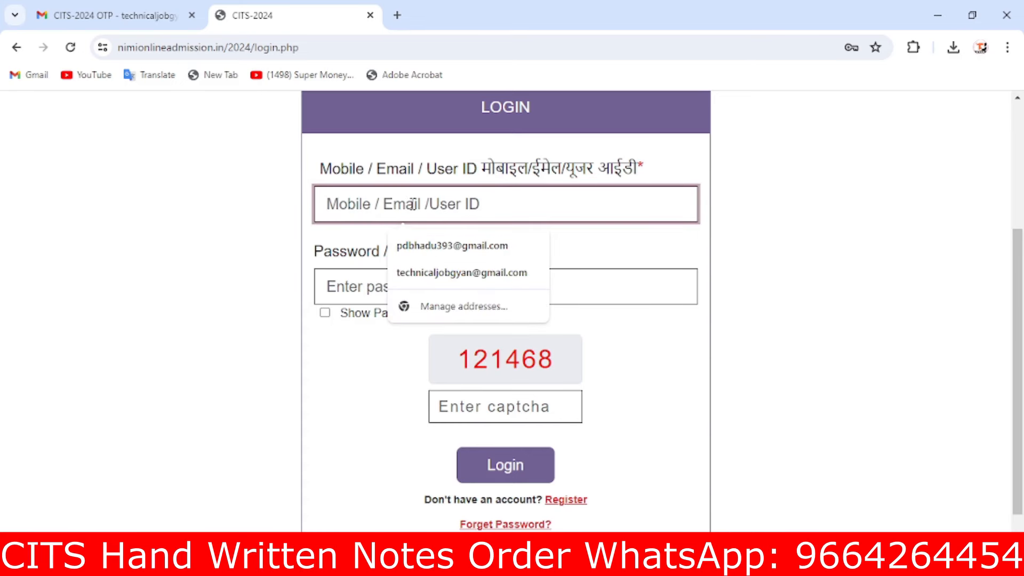
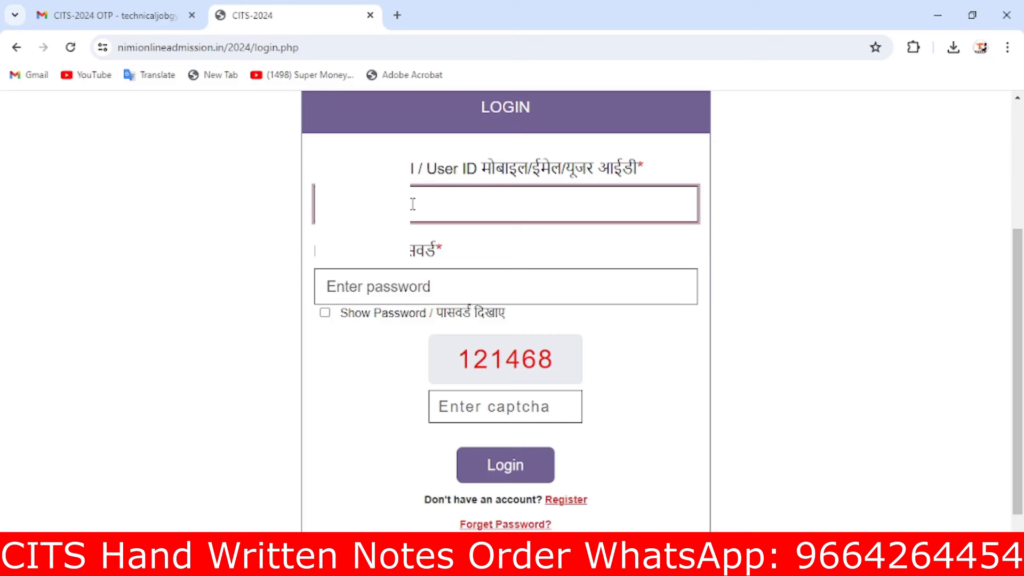
click(435, 286)
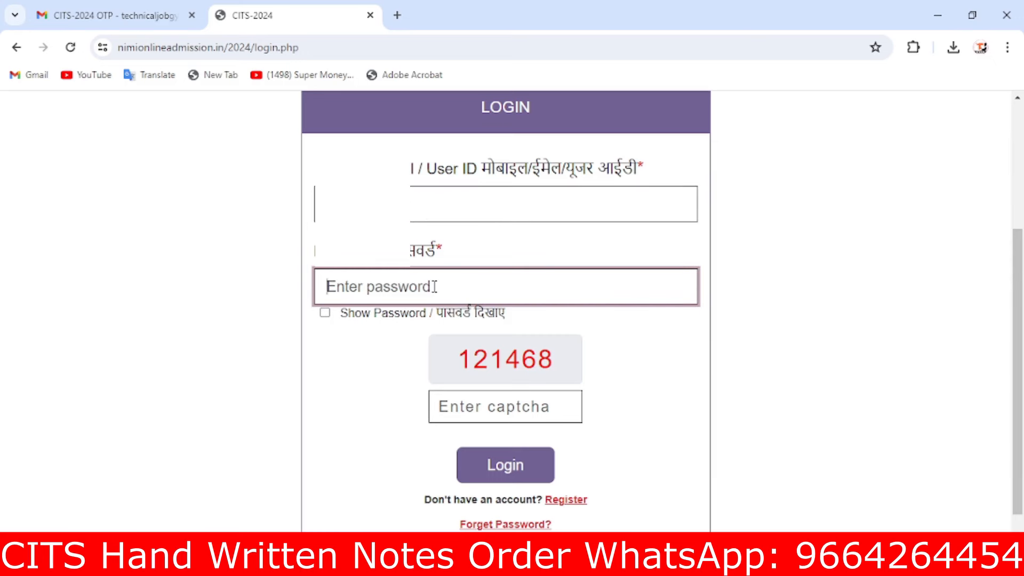
text(1)
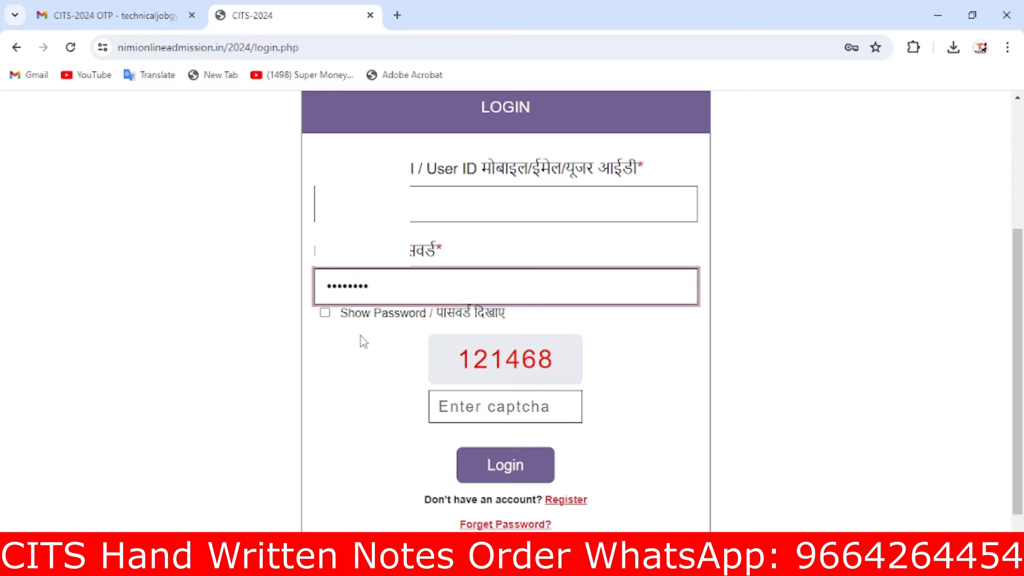
text(1)
click(459, 412)
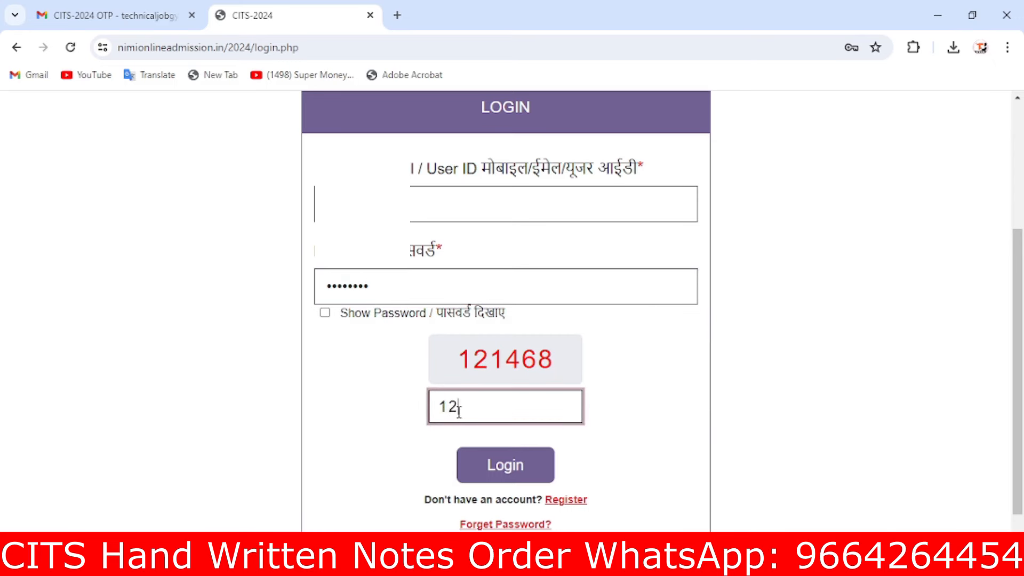
click(483, 469)
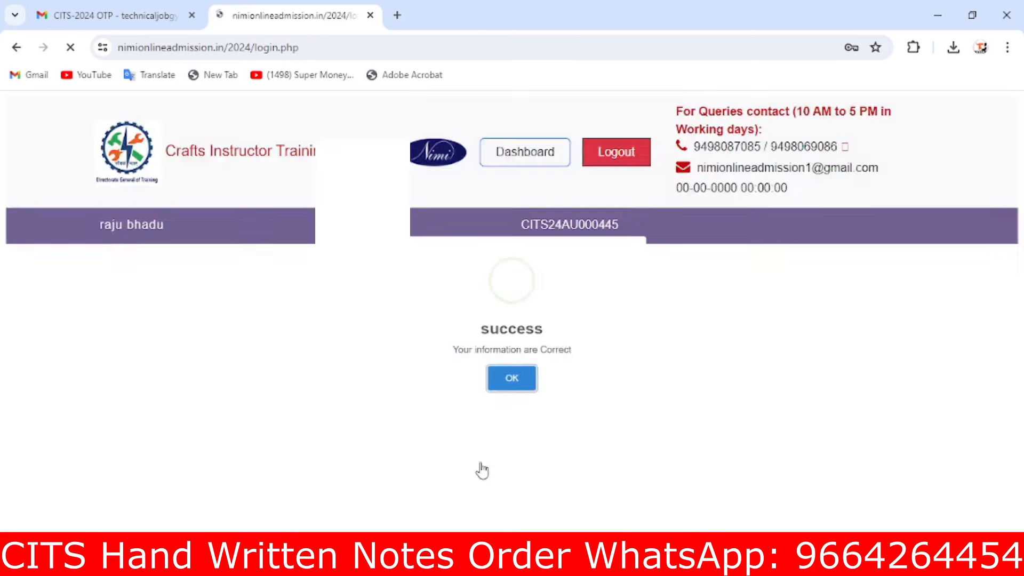
Enter the applicant's Aadhaar number, father's name and mother's name in Personal Info
click(510, 404)
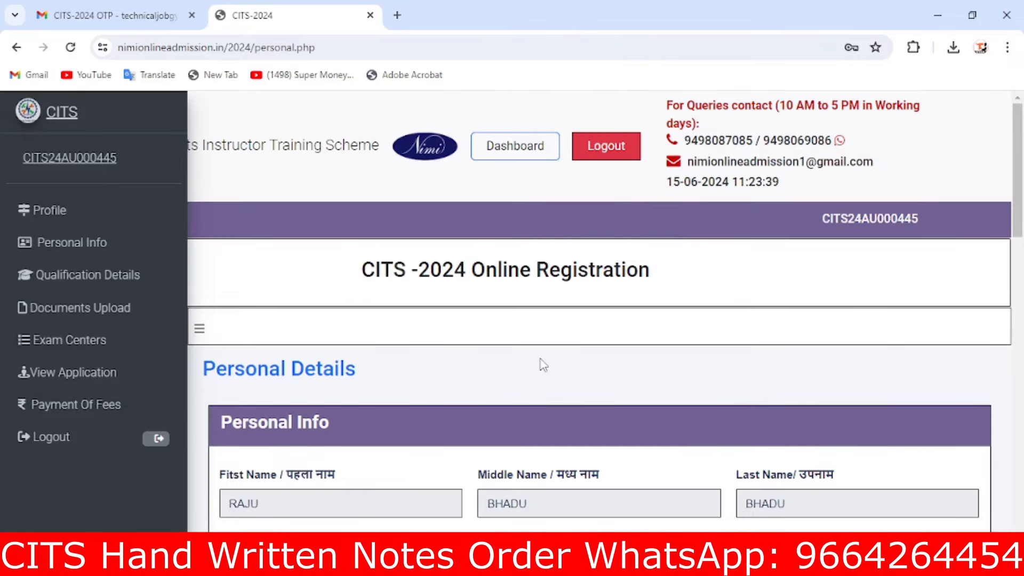
scroll(543, 365, down, 3)
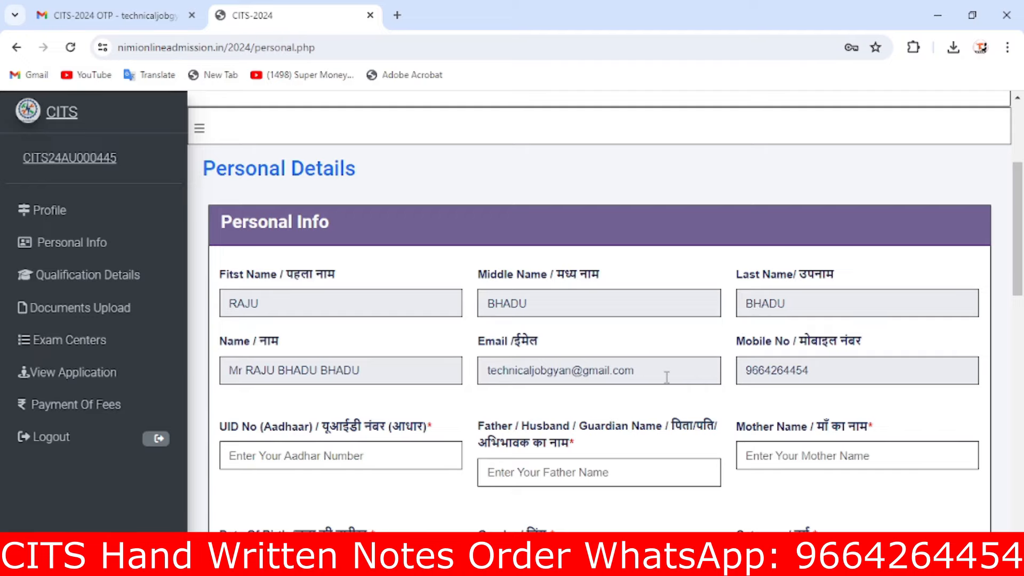
scroll(565, 430, down, 3)
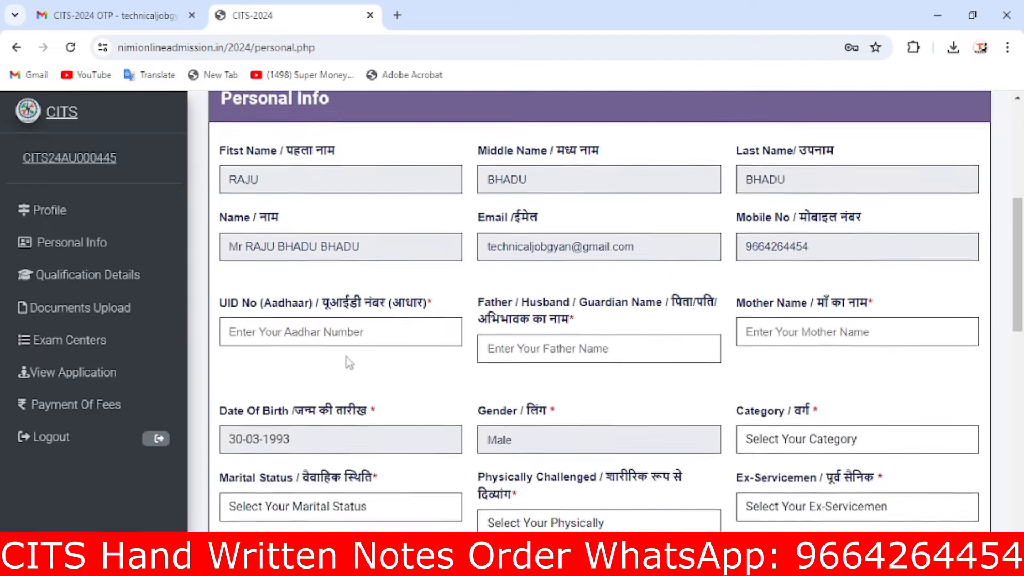
click(335, 317)
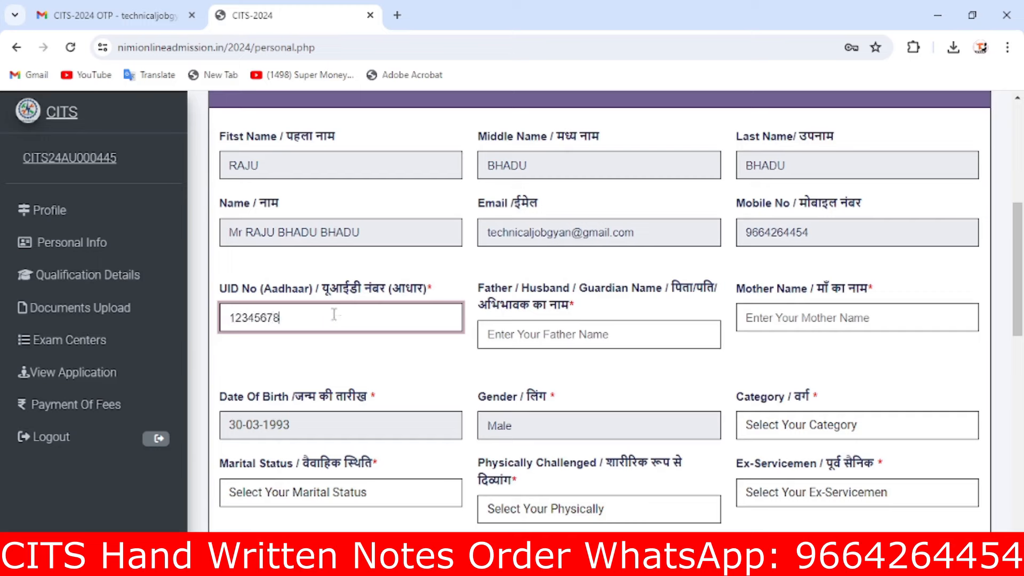
click(543, 336)
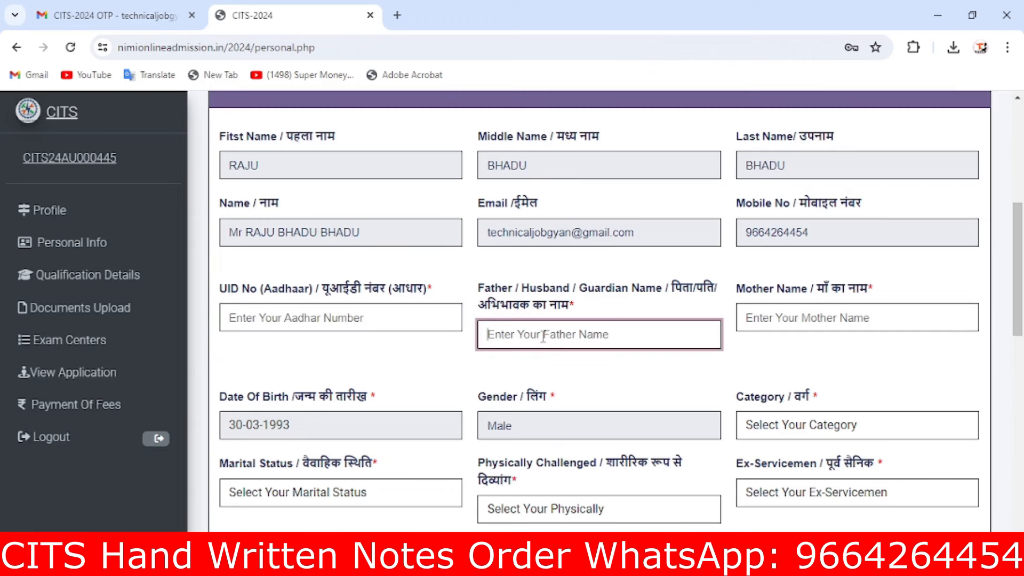
text(RAMESH)
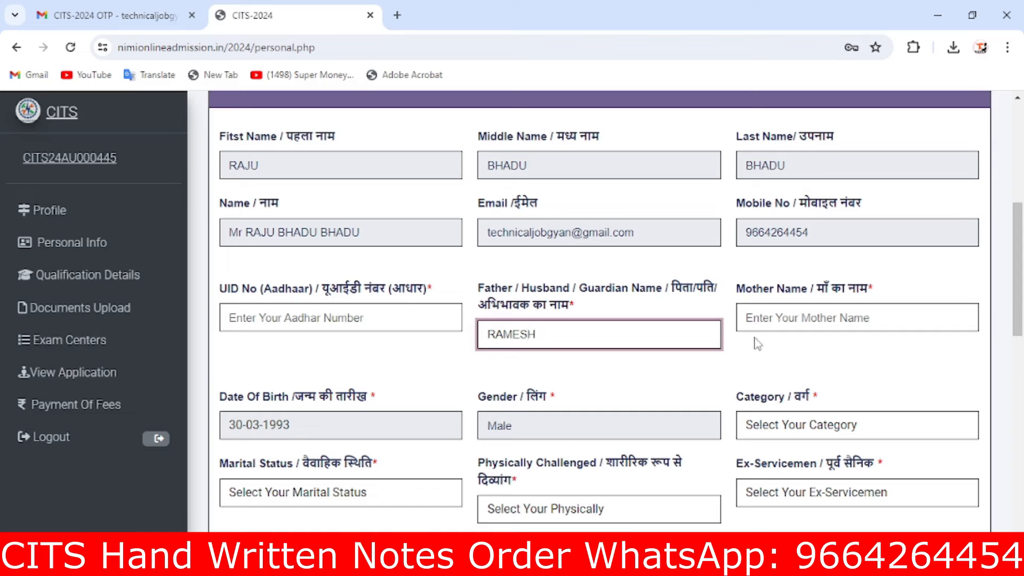
click(794, 317)
text(RUKHMA)
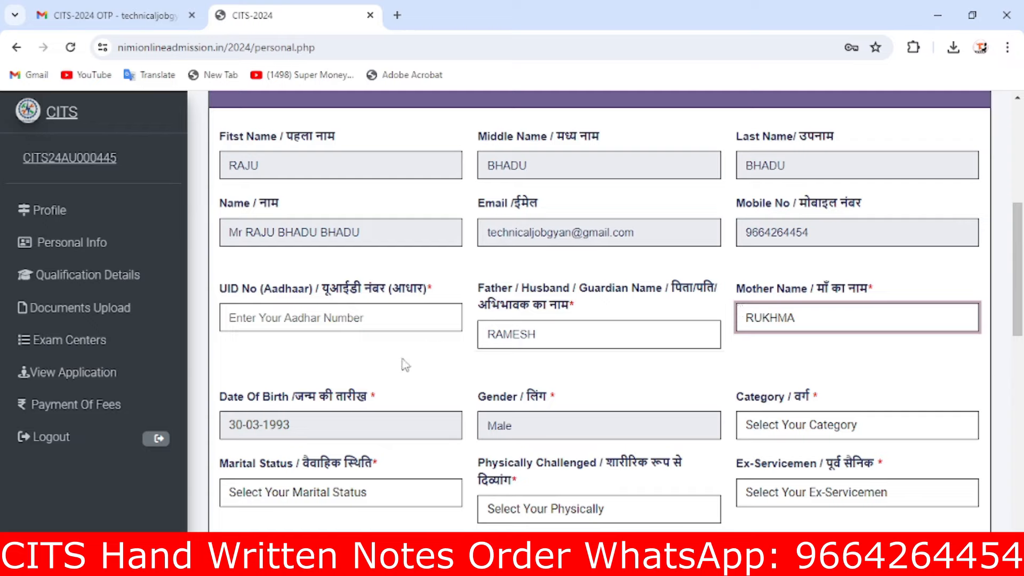
scroll(454, 340, down, 3)
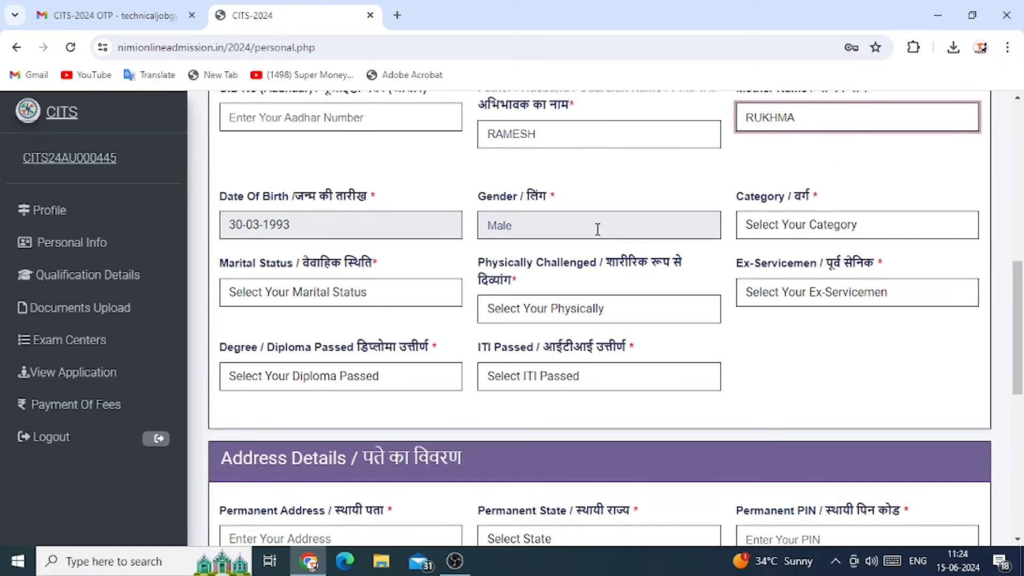
Set category OBC, Unmarried, not physically challenged, not ex-serviceman, diploma Yes, ITI passed Yes
click(789, 233)
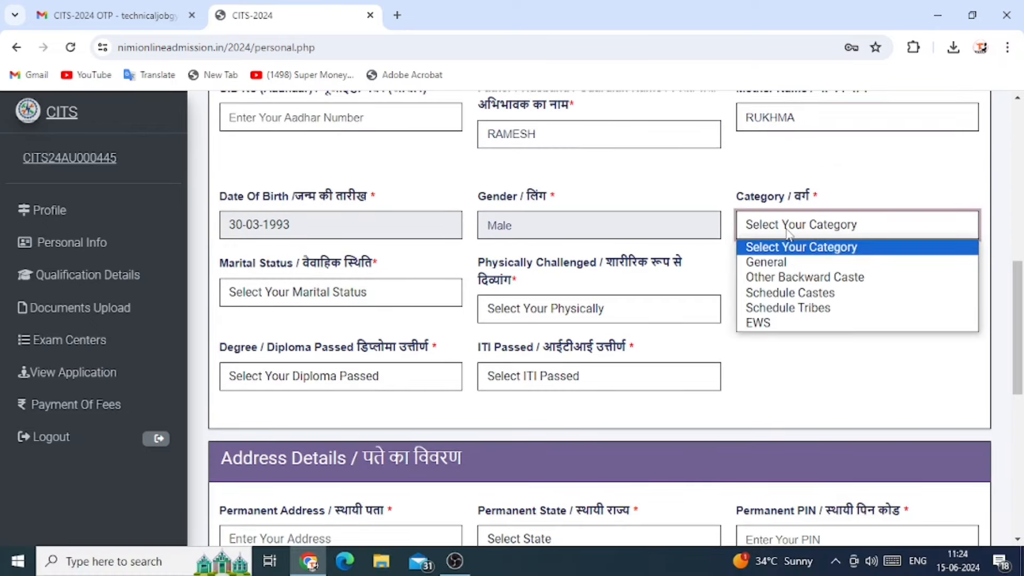
click(792, 278)
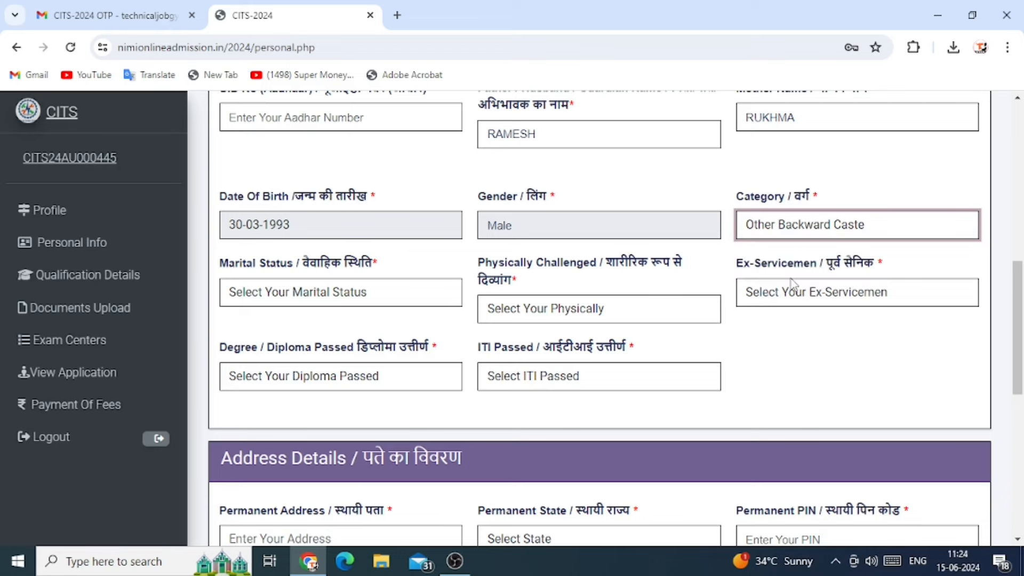
click(349, 294)
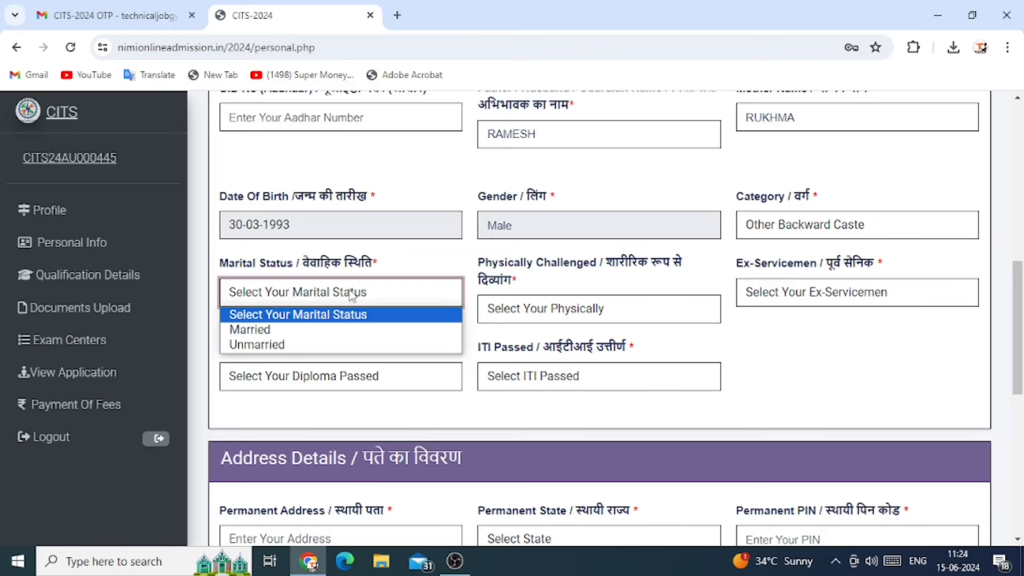
click(281, 346)
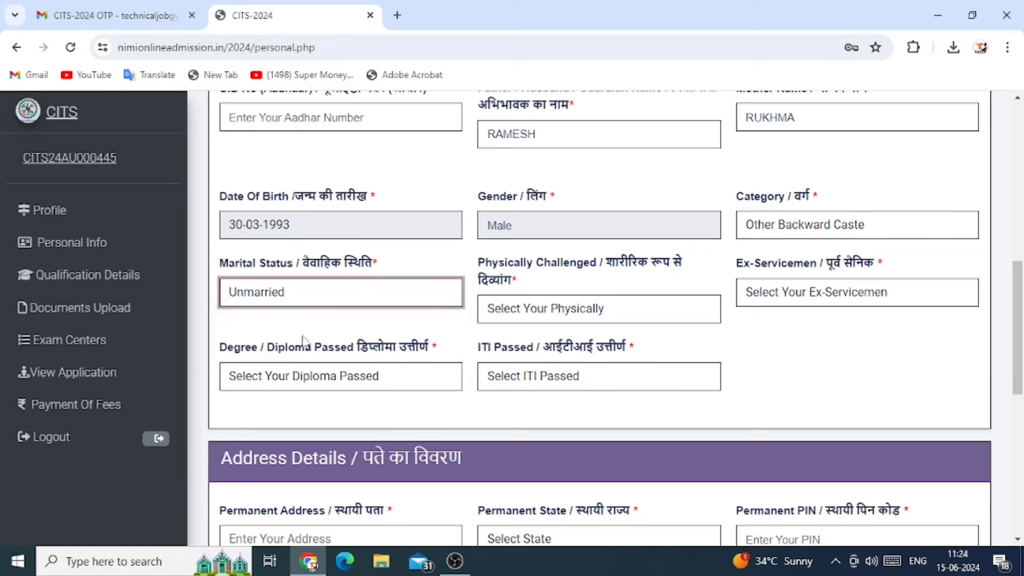
click(579, 310)
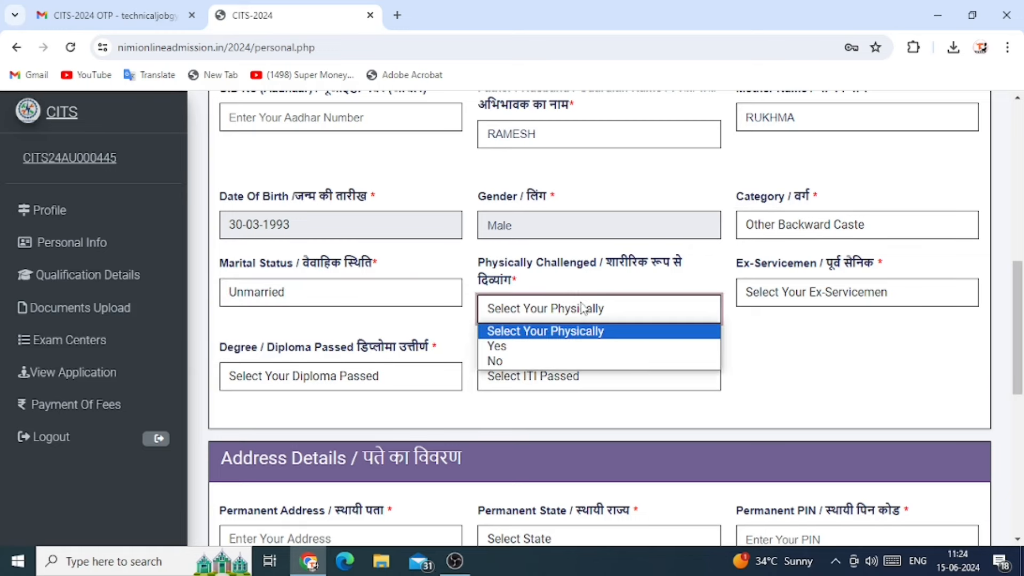
click(511, 367)
click(759, 300)
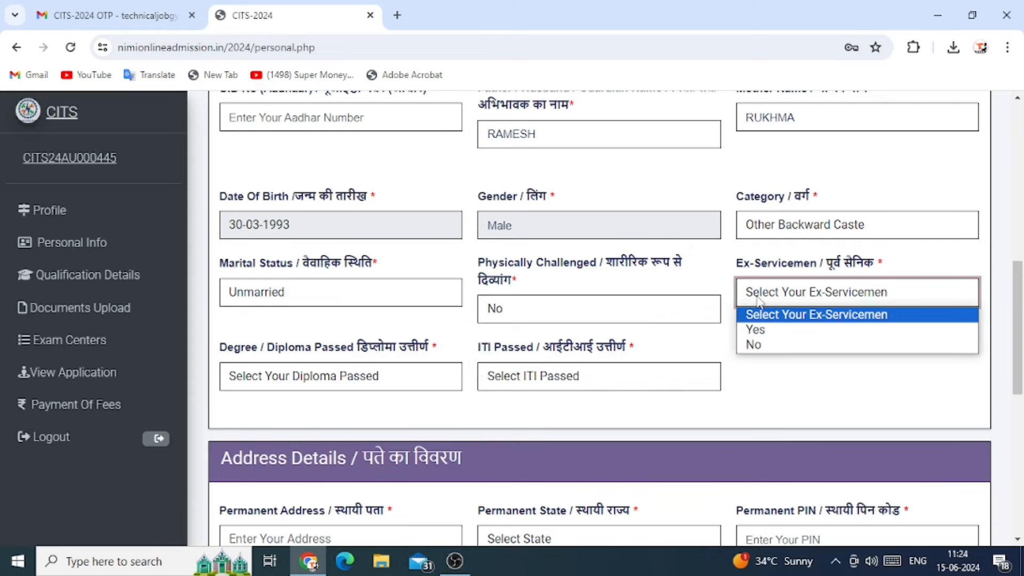
click(754, 345)
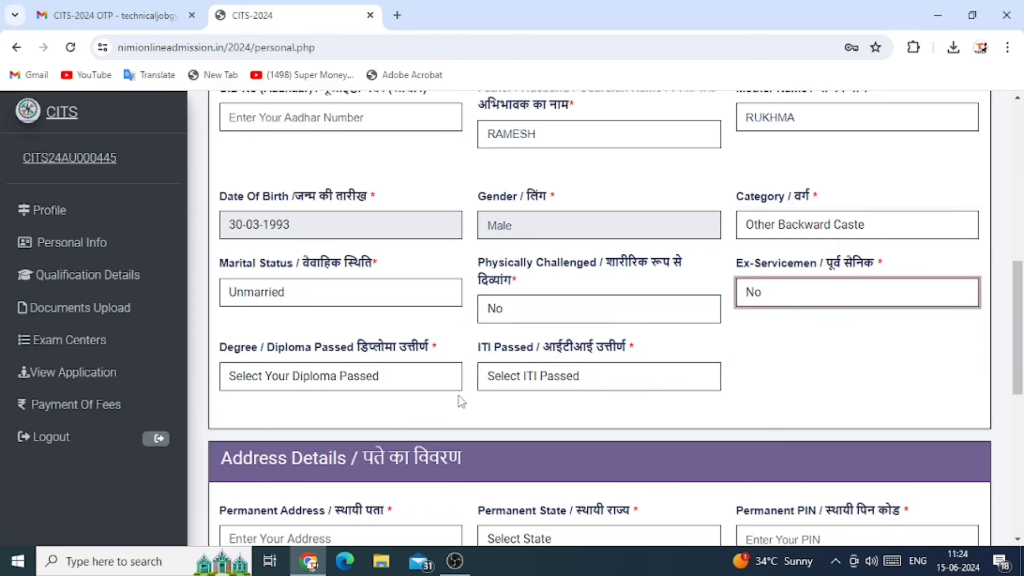
click(359, 375)
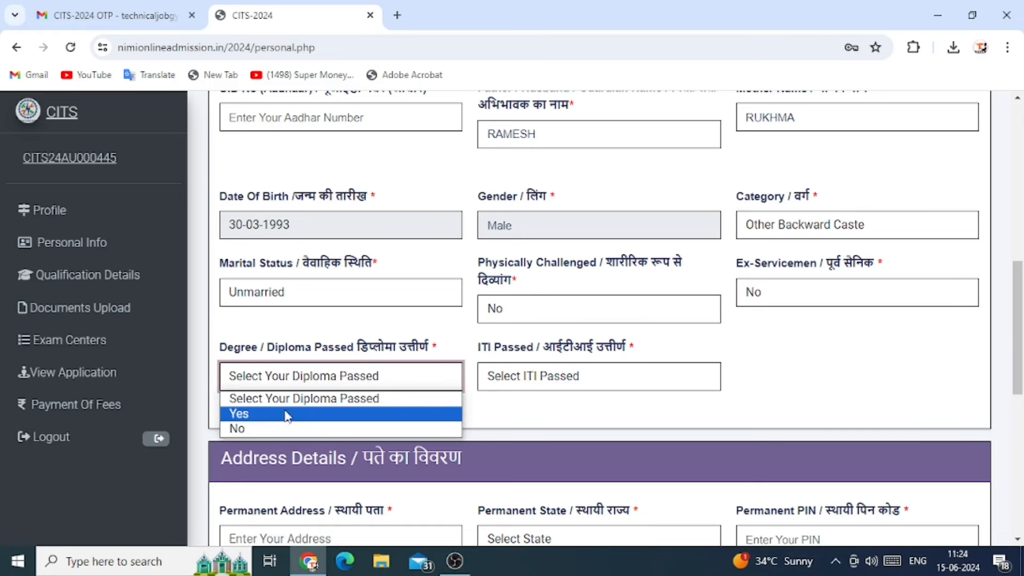
click(255, 415)
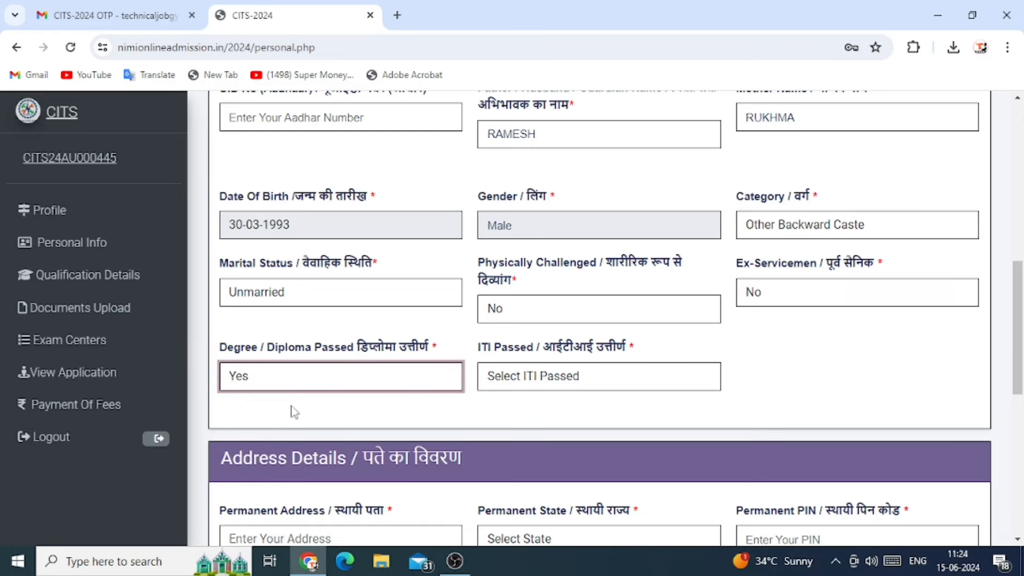
click(550, 377)
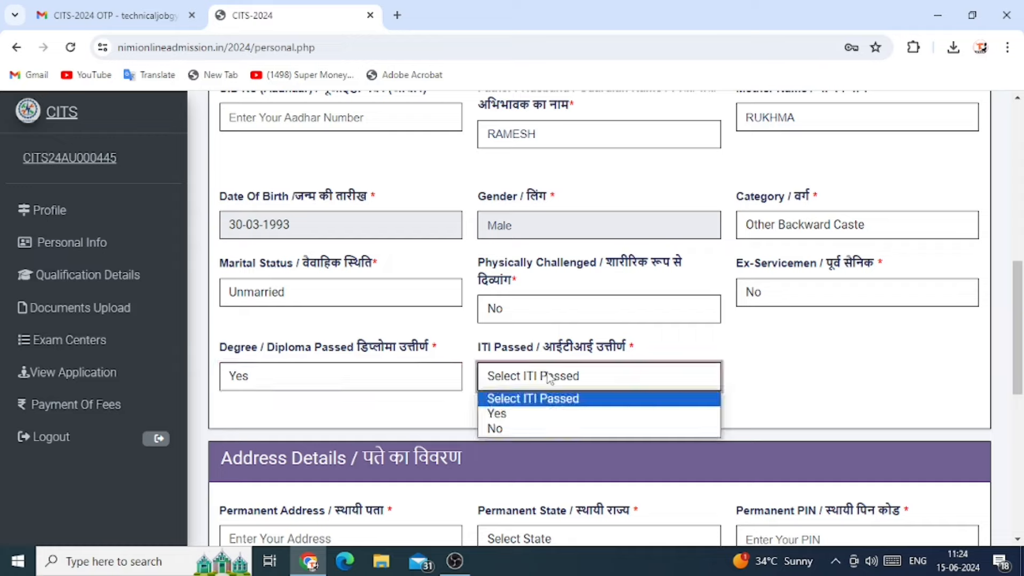
click(519, 415)
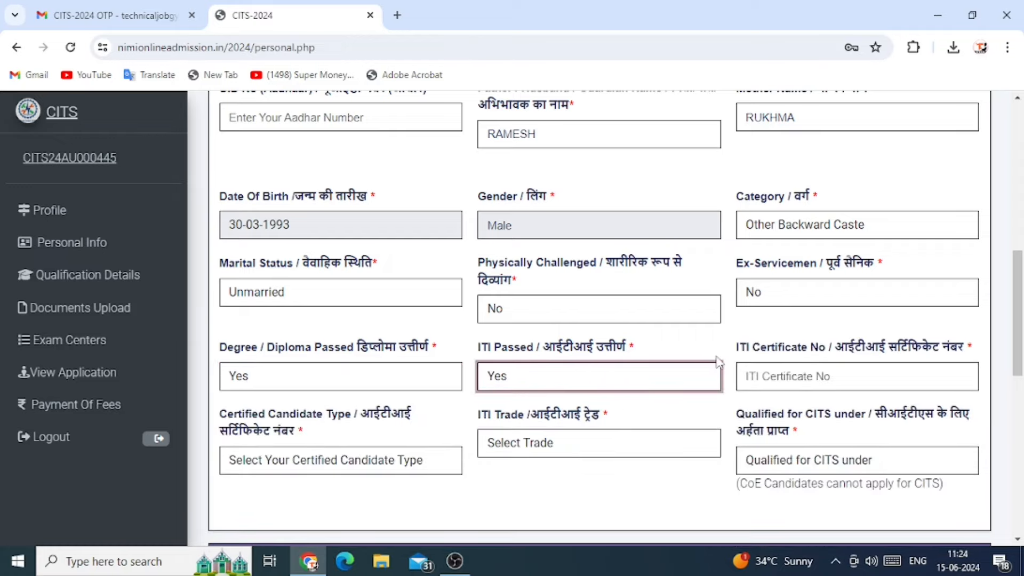
Enter the ITI certificate number and choose Regular candidate, Electrician trade, and NTC / NCVT scheme
scroll(747, 363, down, 2)
click(764, 288)
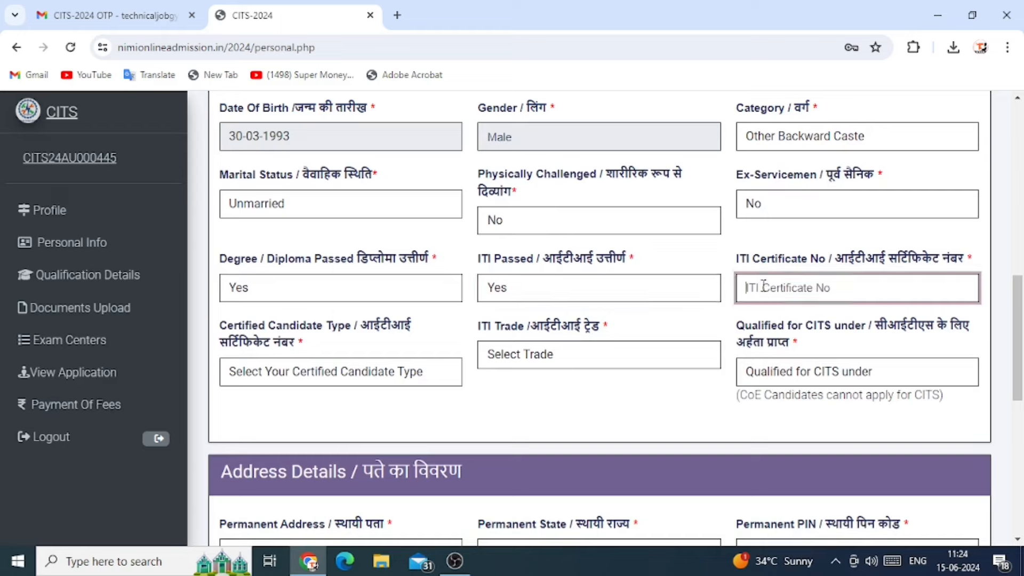
text(1234545)
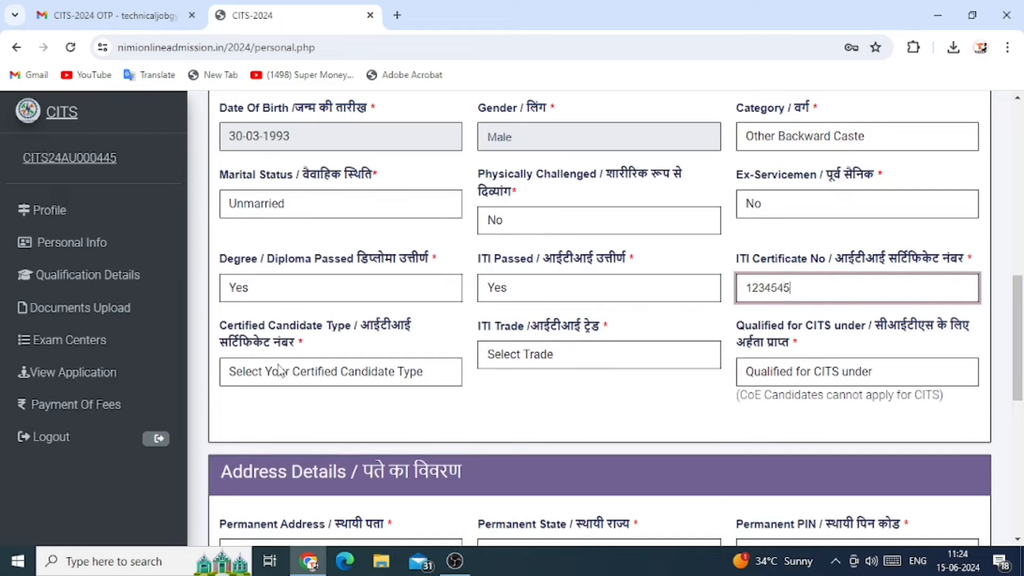
click(327, 372)
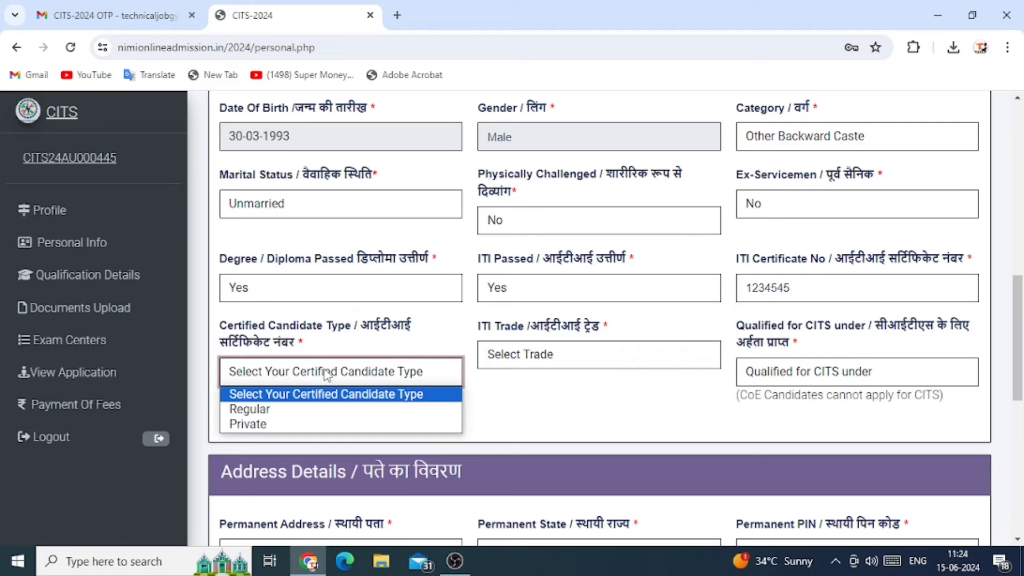
click(277, 411)
click(555, 357)
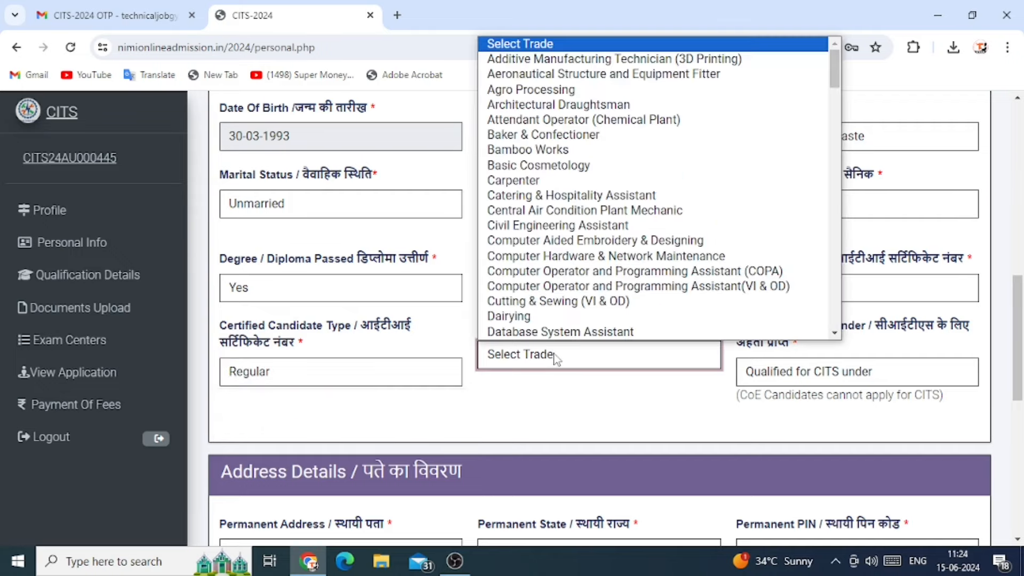
scroll(584, 221, down, 6)
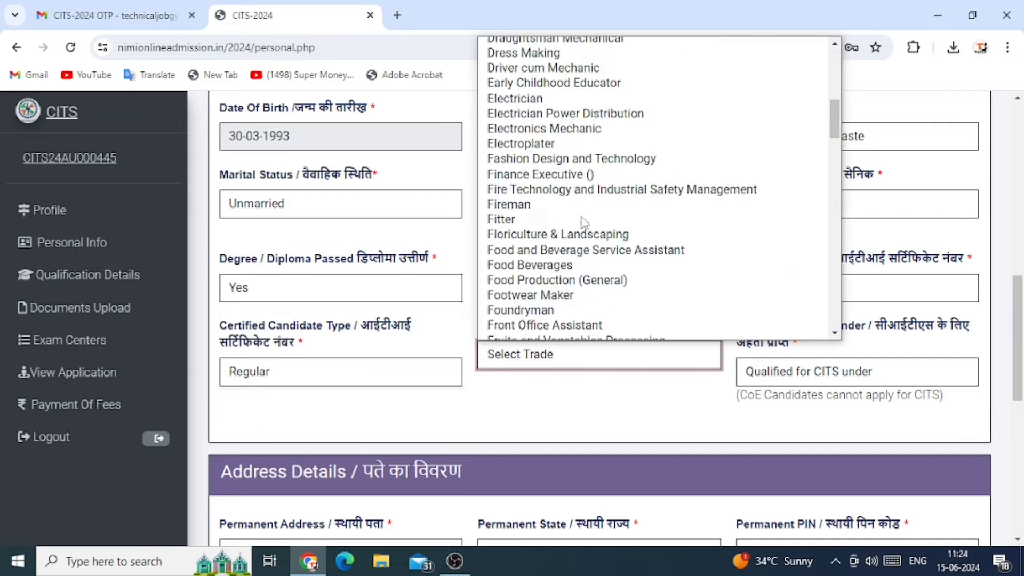
click(513, 99)
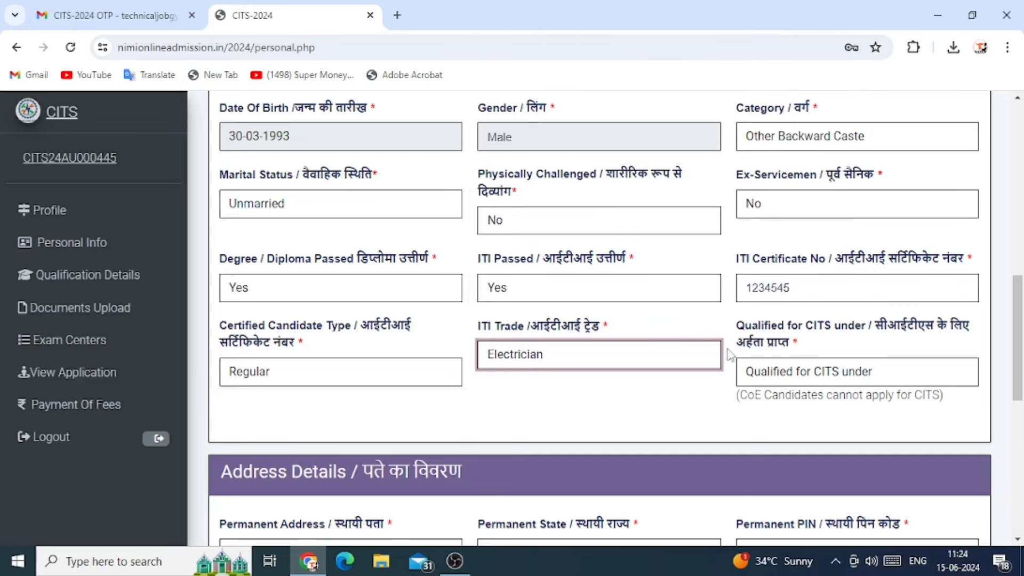
click(791, 377)
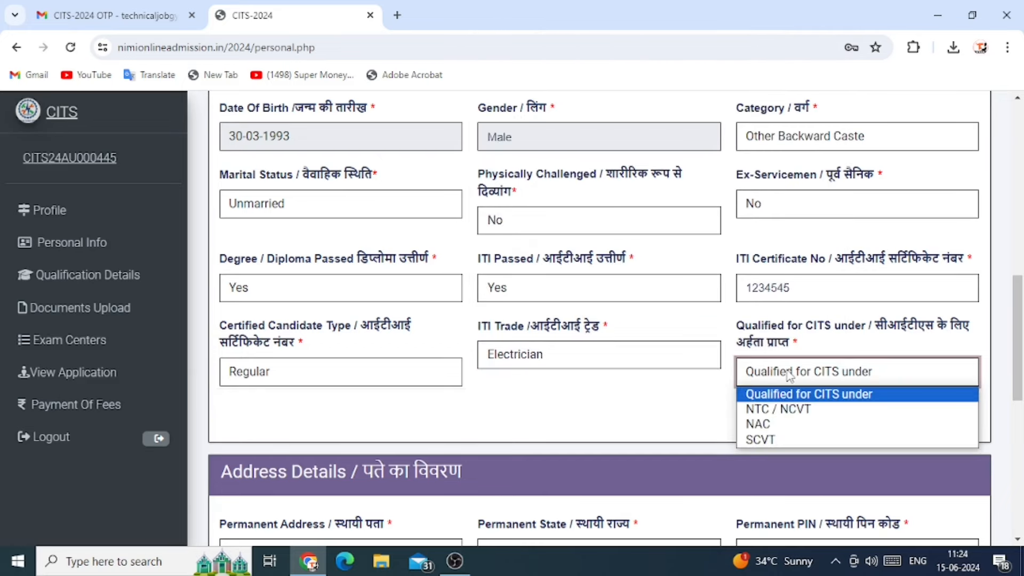
click(776, 413)
scroll(622, 387, down, 3)
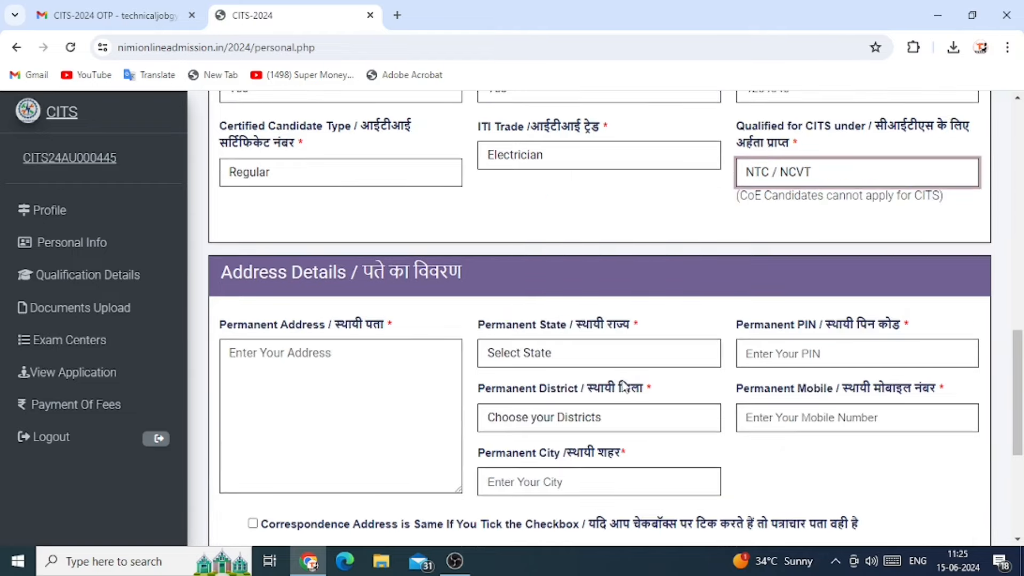
Fill in the permanent address with RAJASTHAN as the state and the PIN code
click(281, 364)
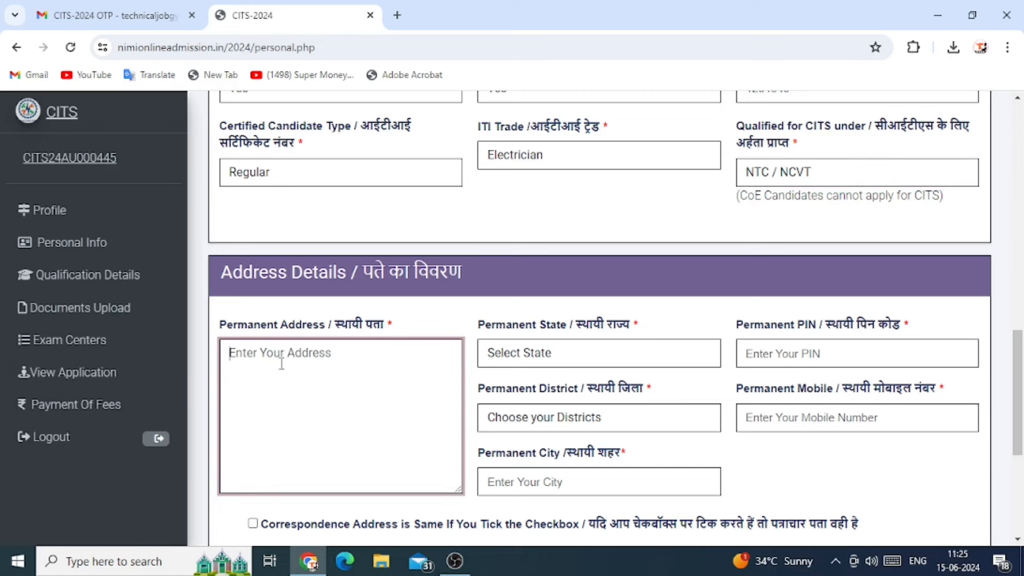
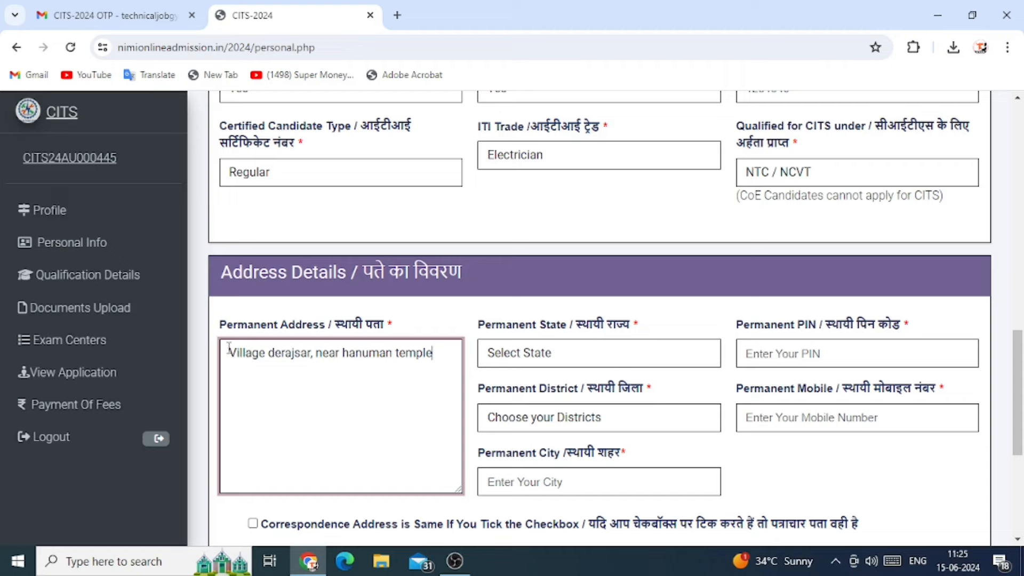
click(583, 357)
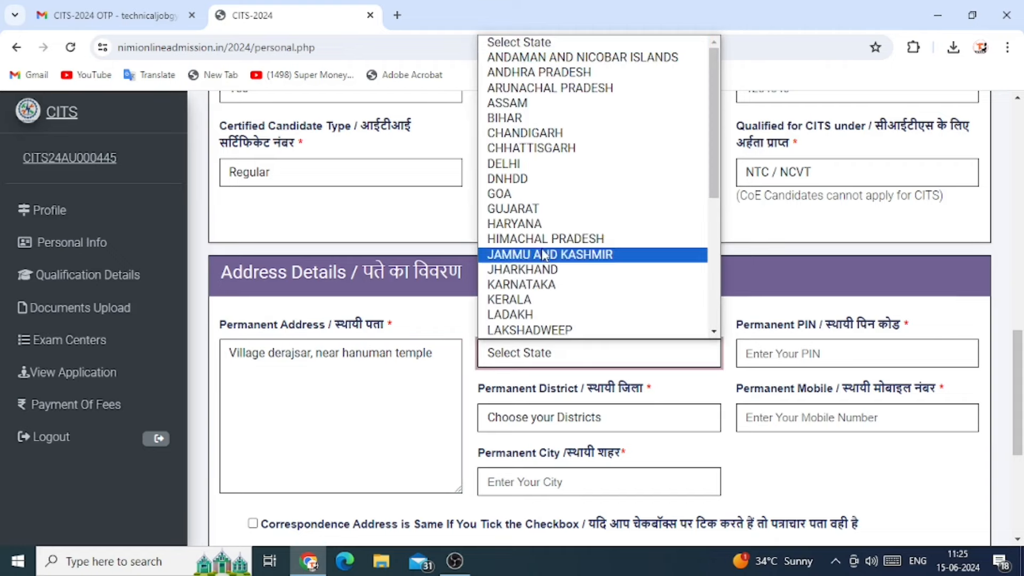
key(r)
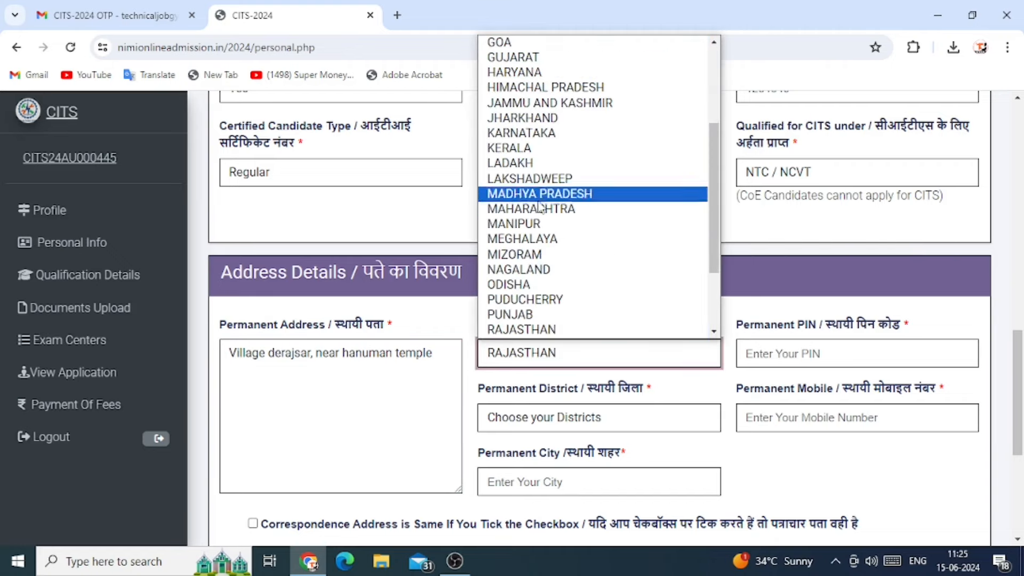
click(542, 330)
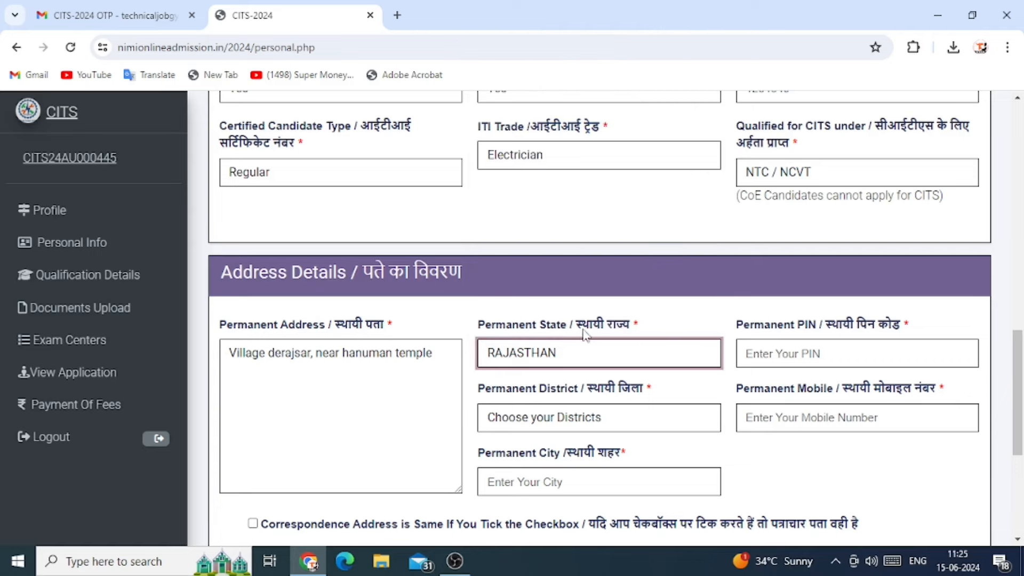
click(778, 352)
text(334001)
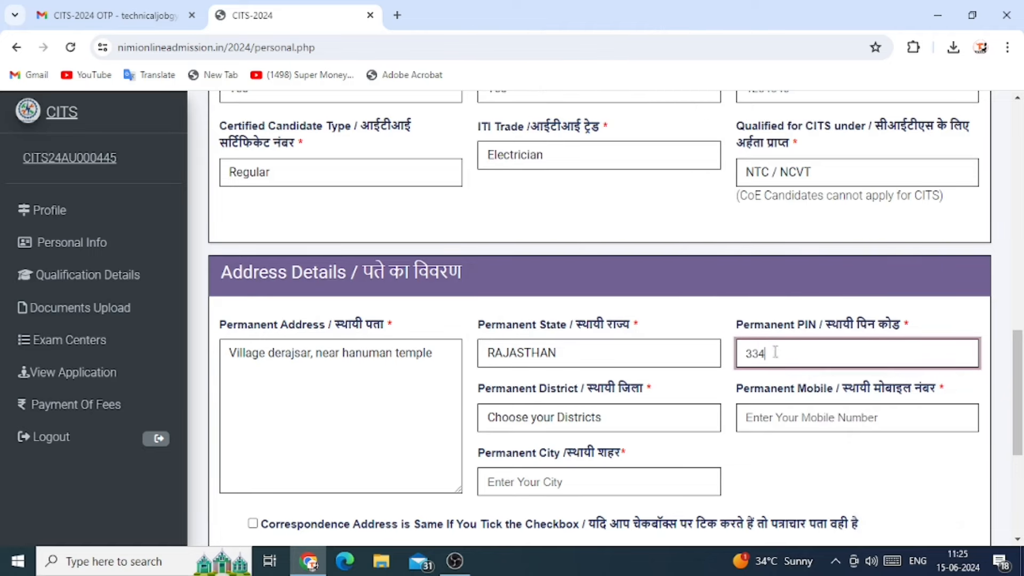
Set BIKANER as permanent district and city, and enter the mobile number
click(551, 424)
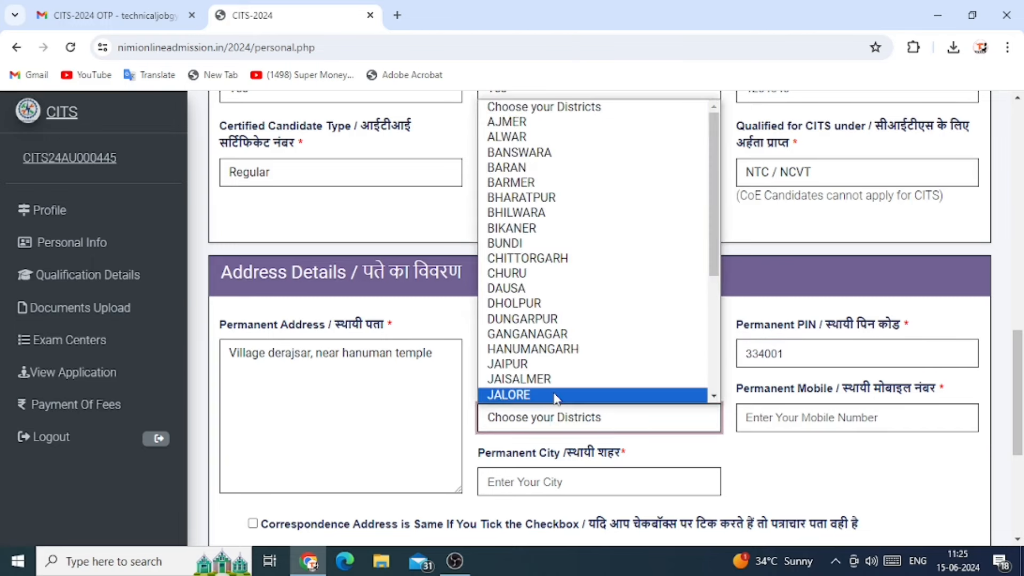
key(b)
key(i)
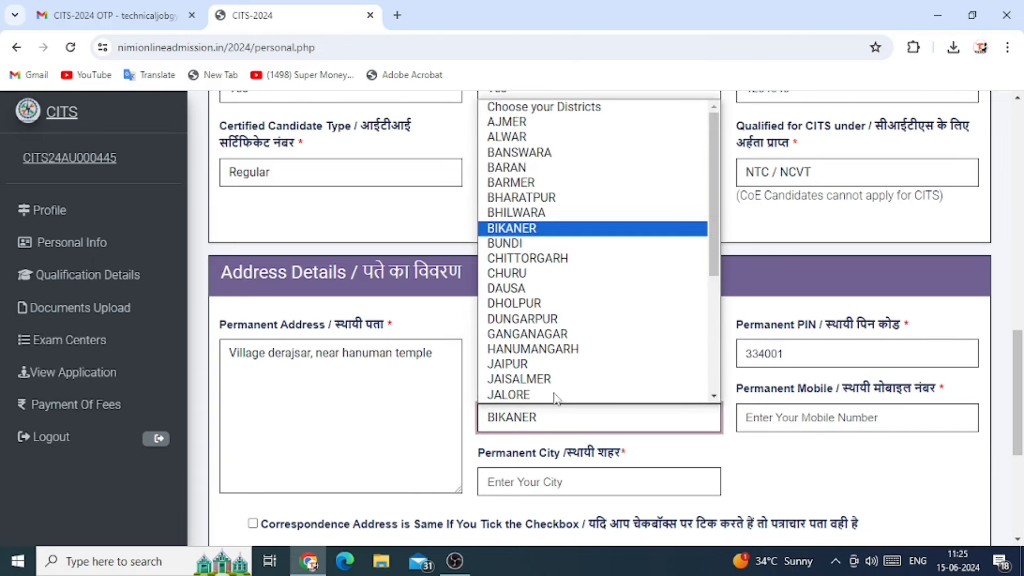
click(524, 230)
click(798, 418)
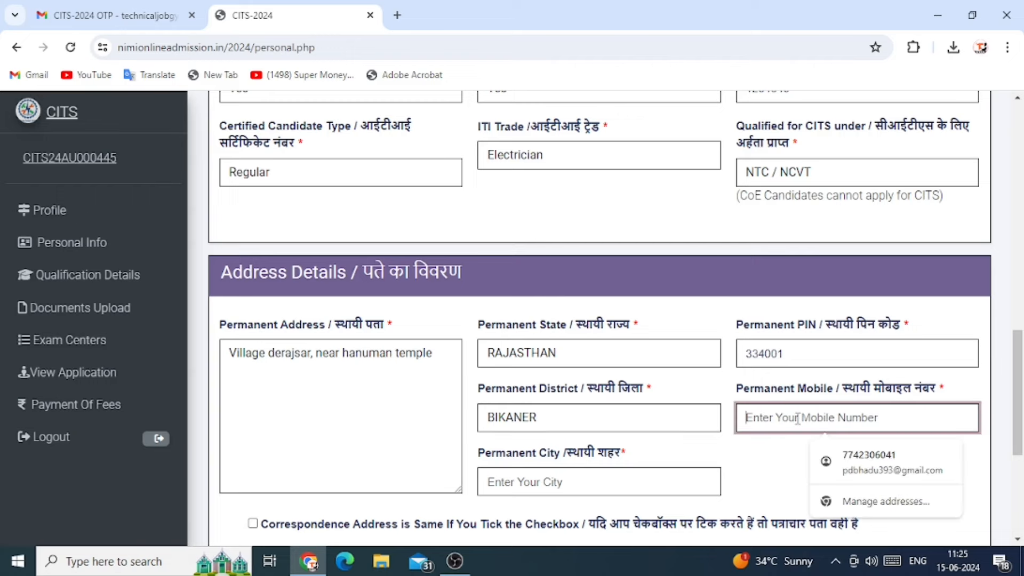
text(9)
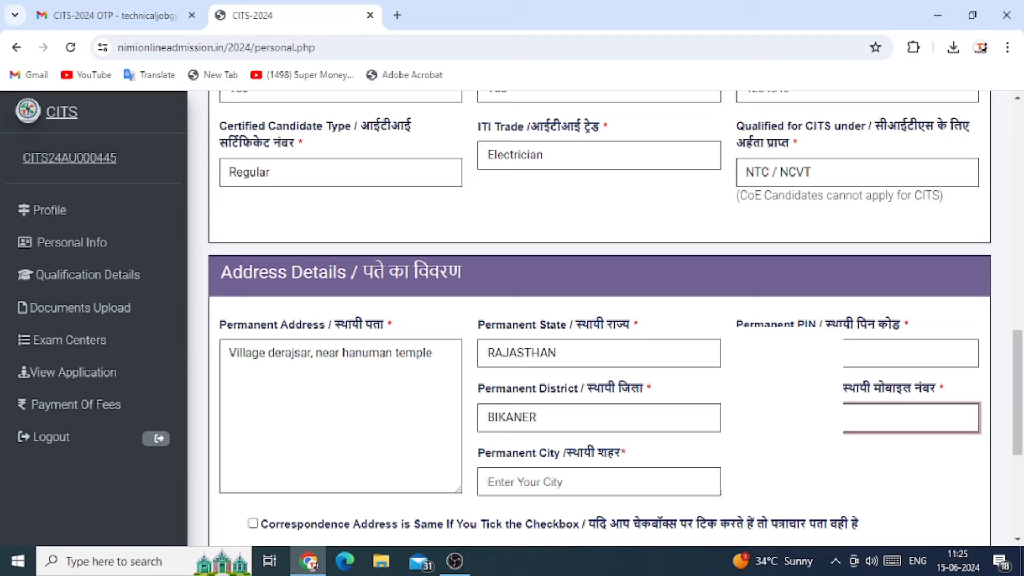
click(548, 484)
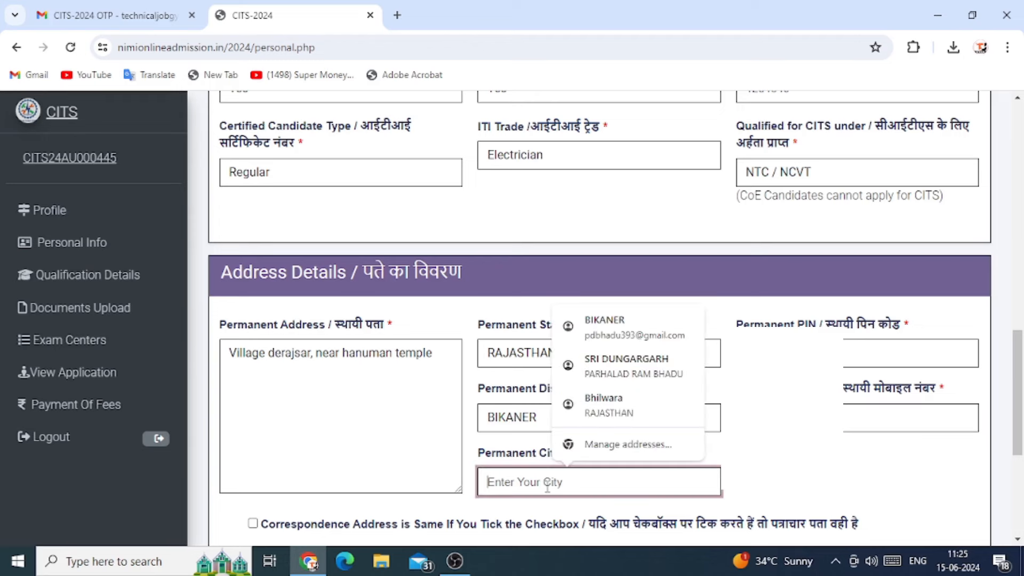
text(BIKA)
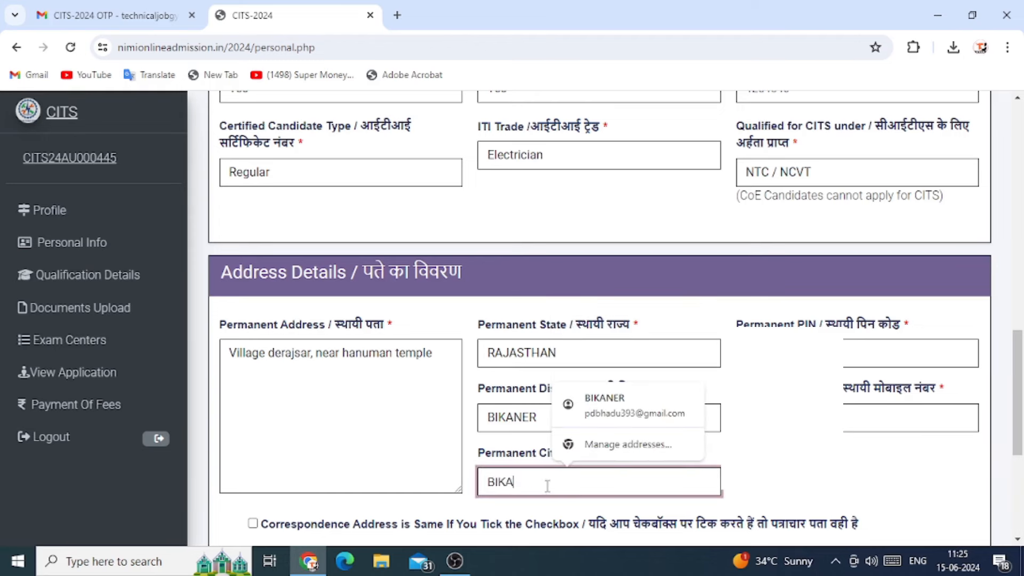
text(NER)
click(603, 405)
Copy the permanent address to correspondence and save the personal details as a draft
scroll(594, 355, down, 3)
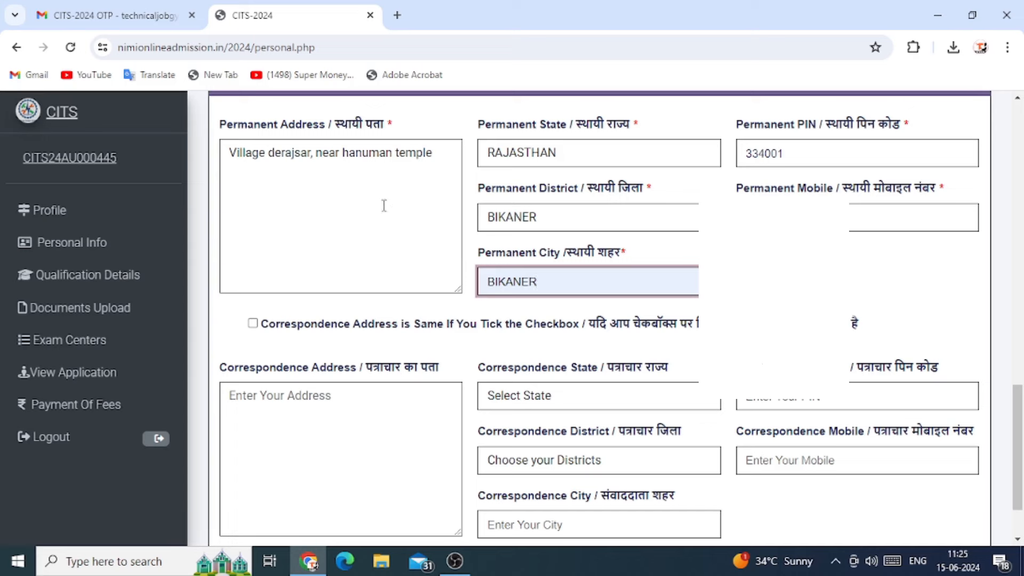
click(253, 324)
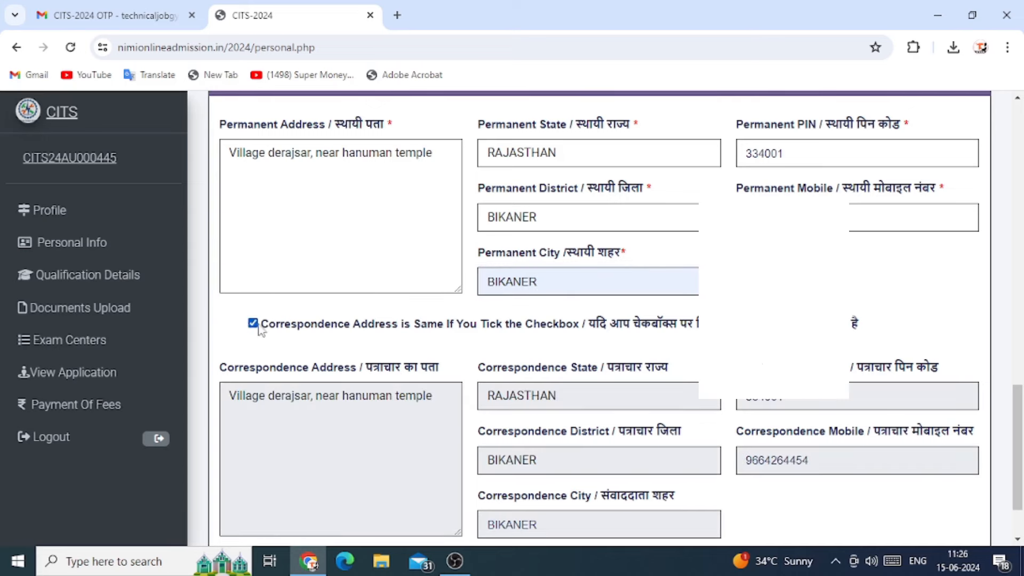
scroll(666, 344, down, 1)
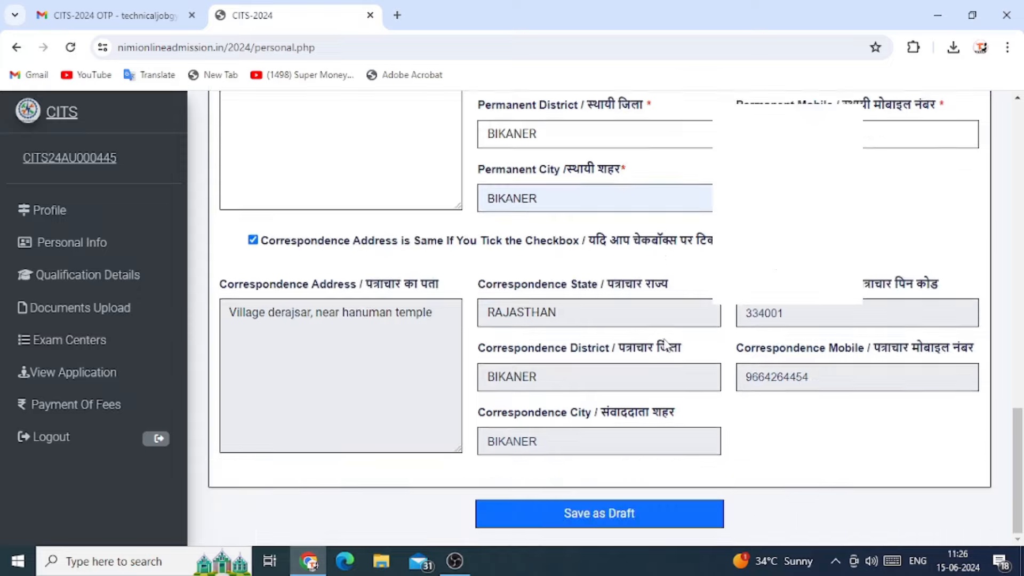
click(599, 516)
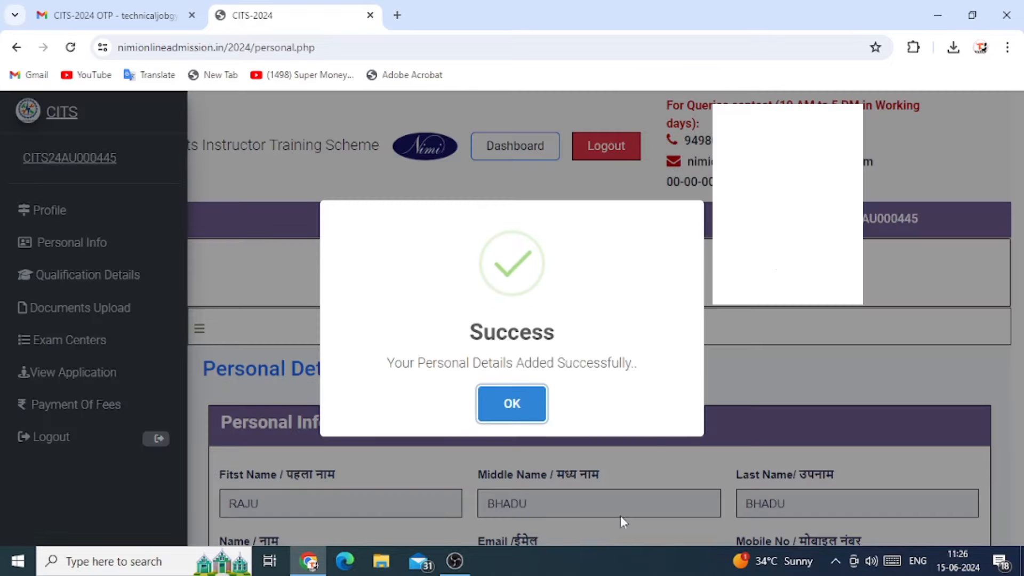
click(532, 422)
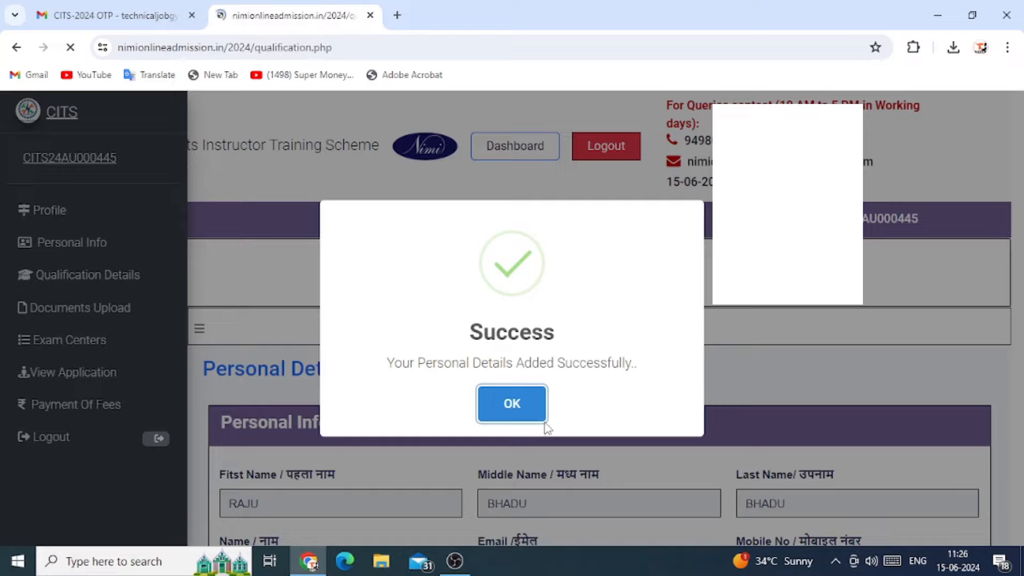
Record the academic qualification as School Education, 10th, from board 'RbSE AJMER'
scroll(528, 341, down, 1)
scroll(527, 344, down, 2)
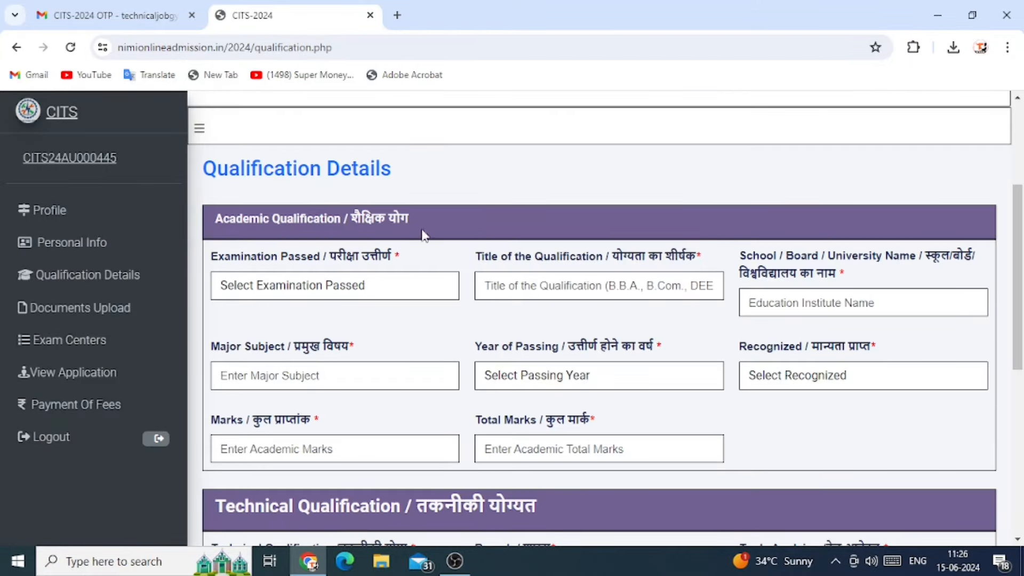
scroll(552, 363, down, 3)
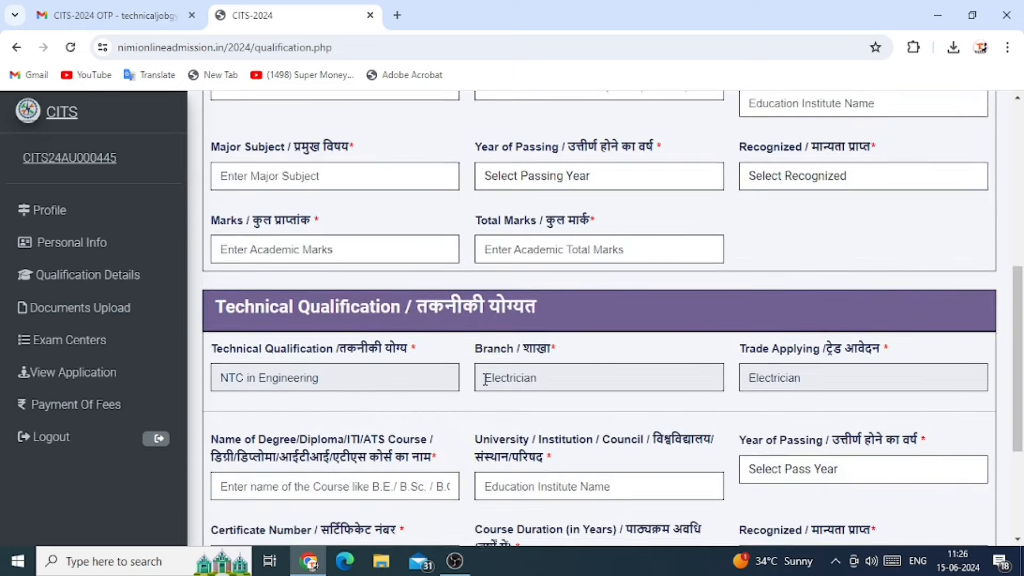
scroll(483, 379, down, 3)
scroll(502, 408, up, 6)
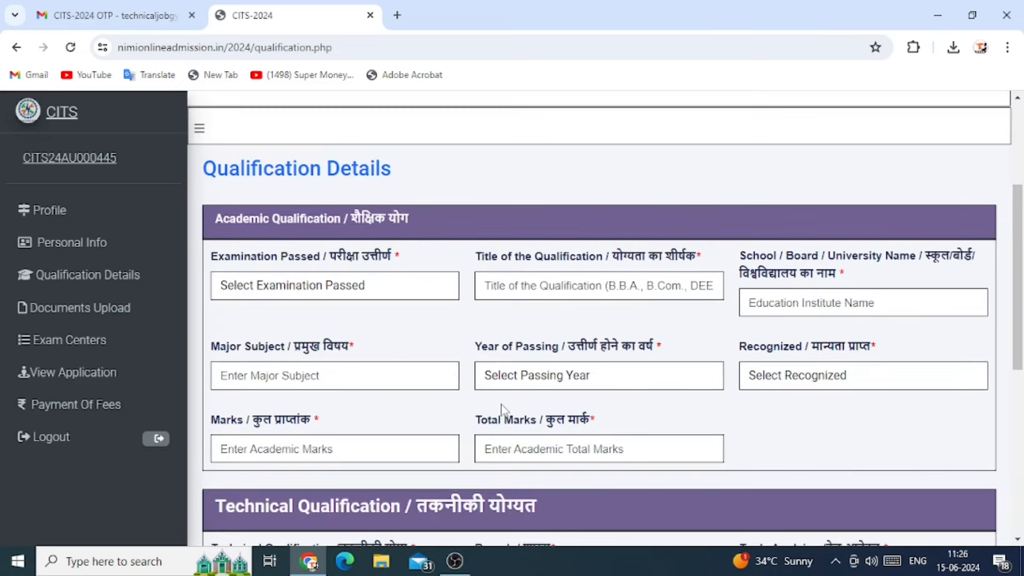
click(373, 291)
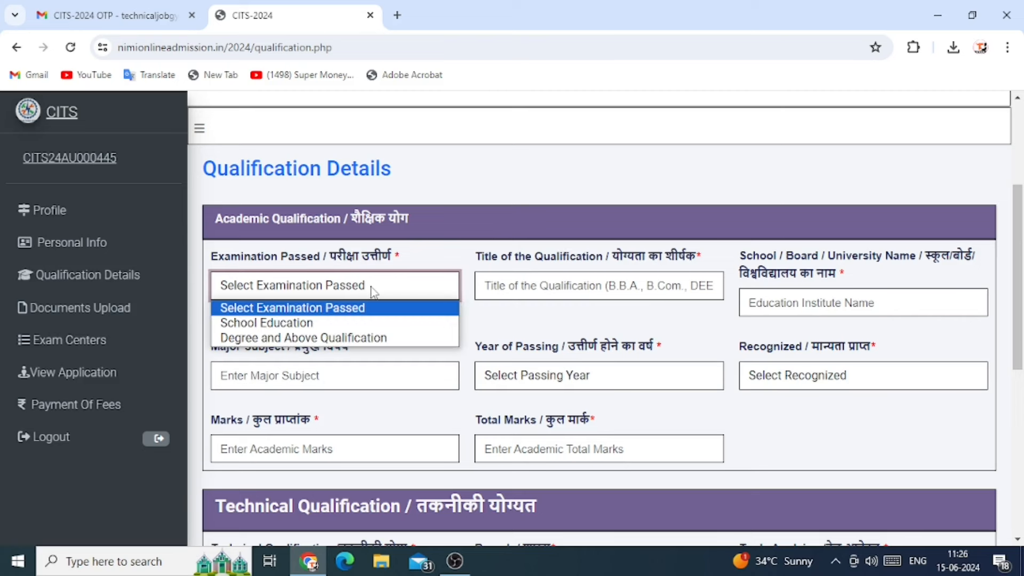
click(314, 323)
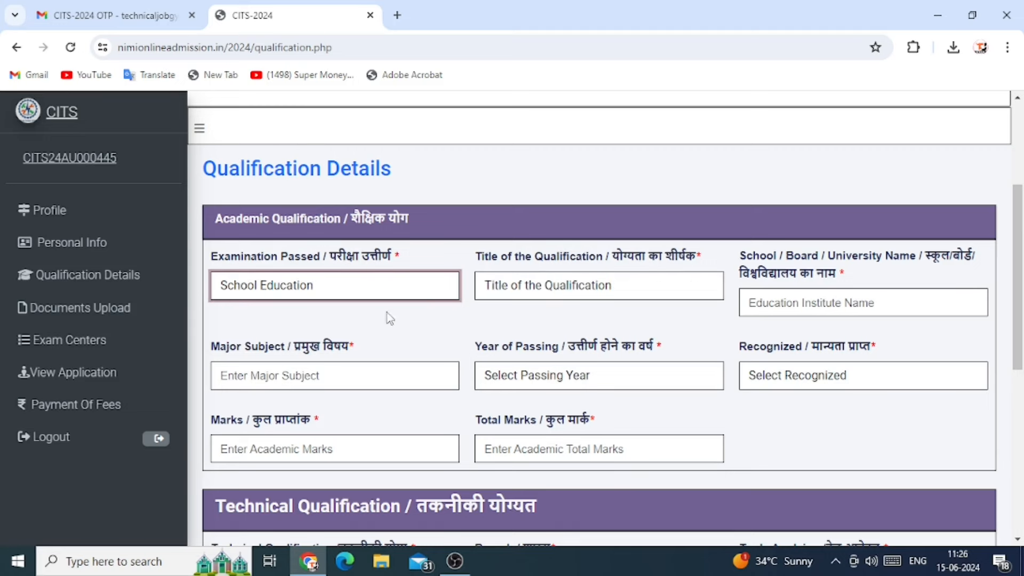
click(593, 293)
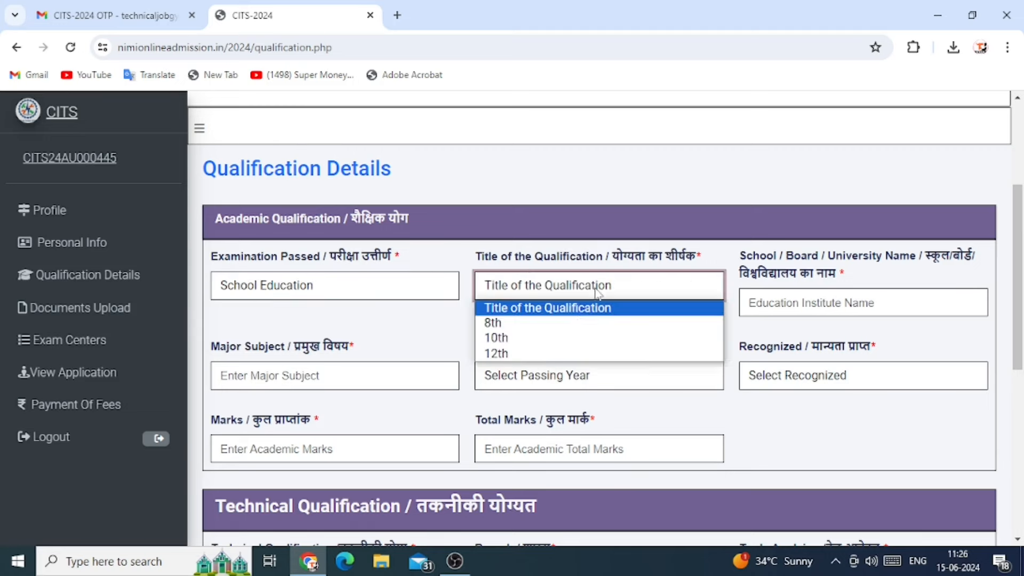
click(520, 341)
click(797, 299)
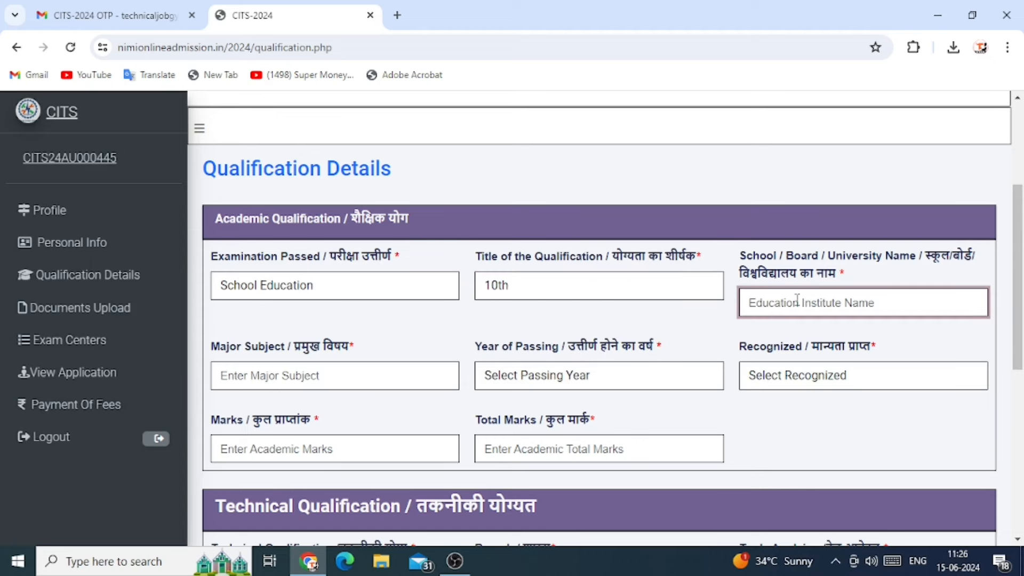
text(RbSE AJMER)
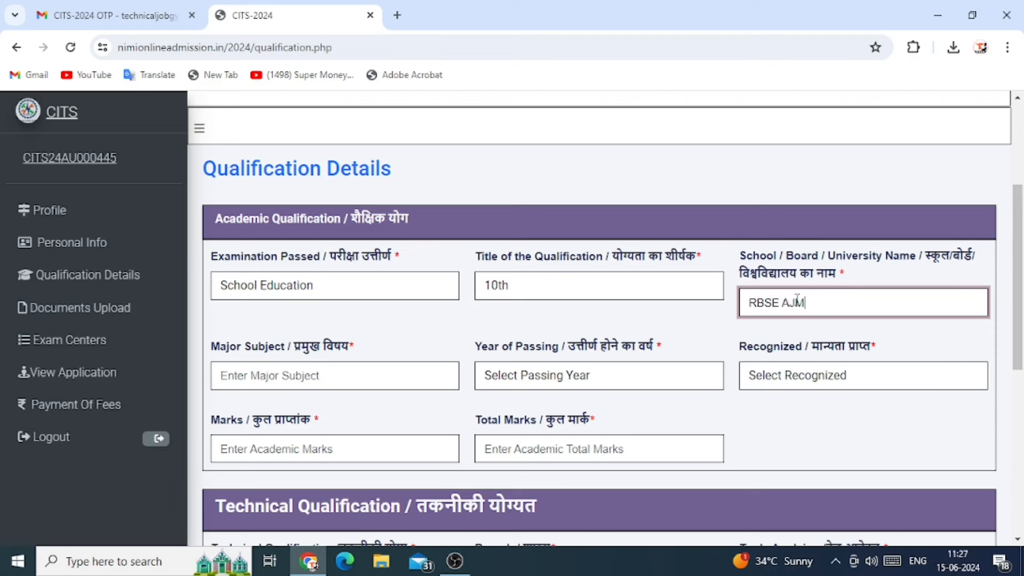
Enter subjects 'MATH, ENGLISH, SCIENCE', passing year 2011, and State Board recognition
click(338, 374)
text(MAT)
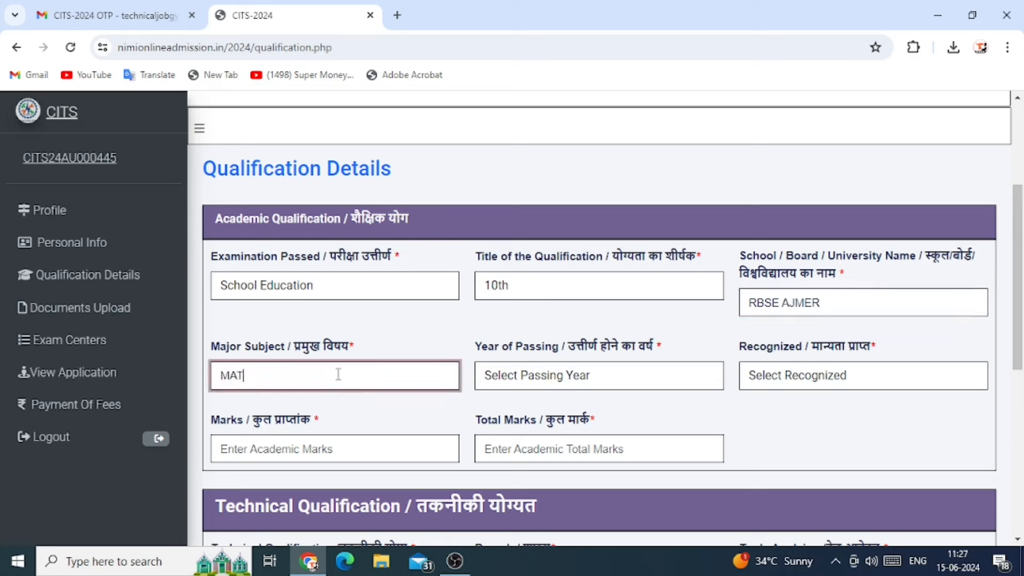
text(H, ENGLISH, SCIENCE)
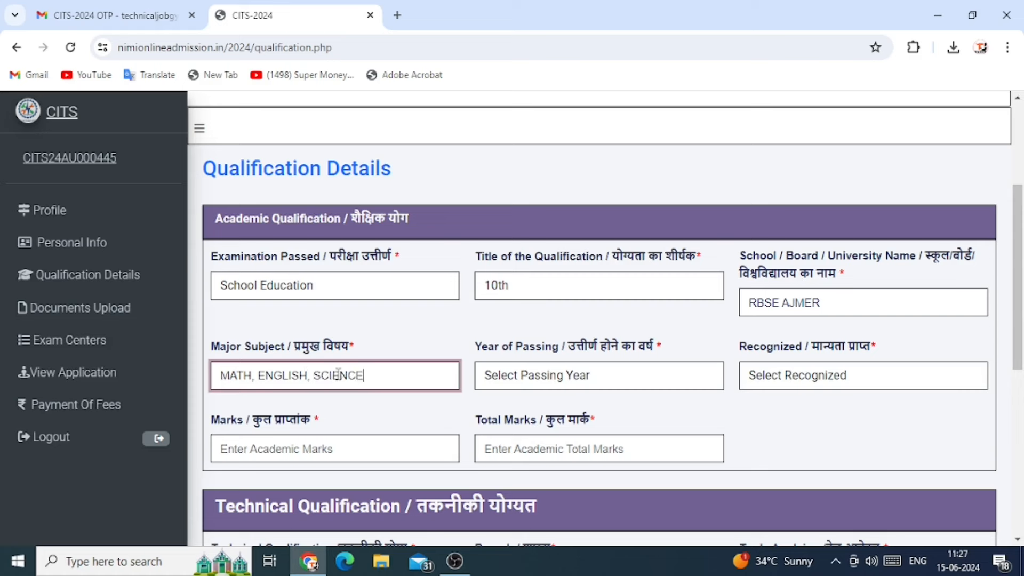
click(601, 382)
scroll(561, 176, down, 10)
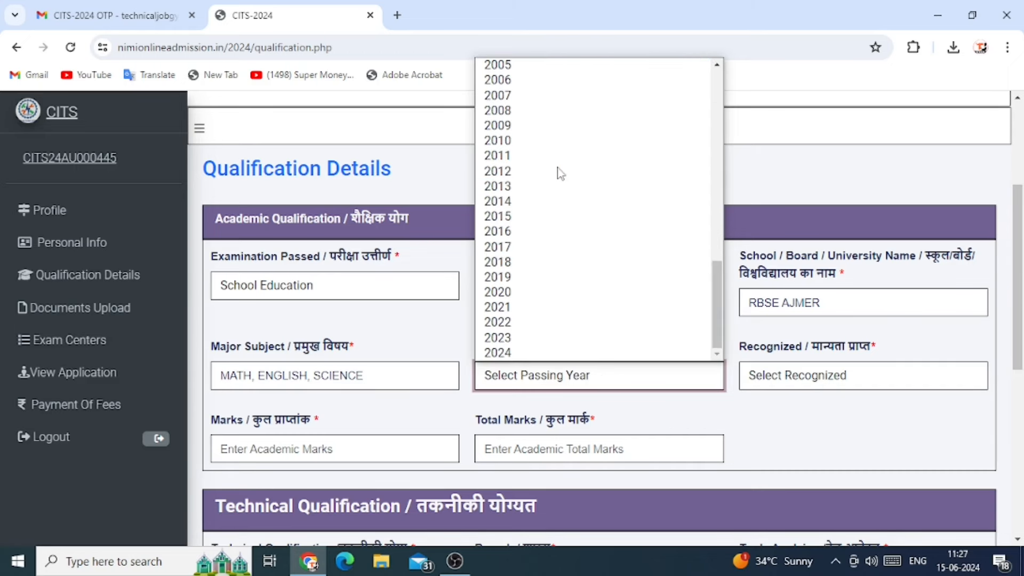
click(524, 157)
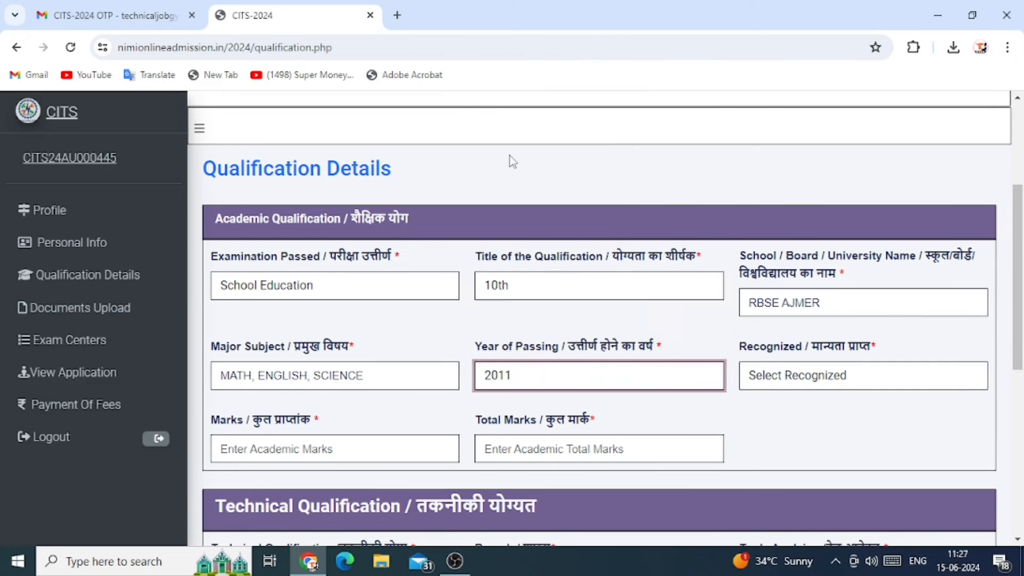
click(836, 377)
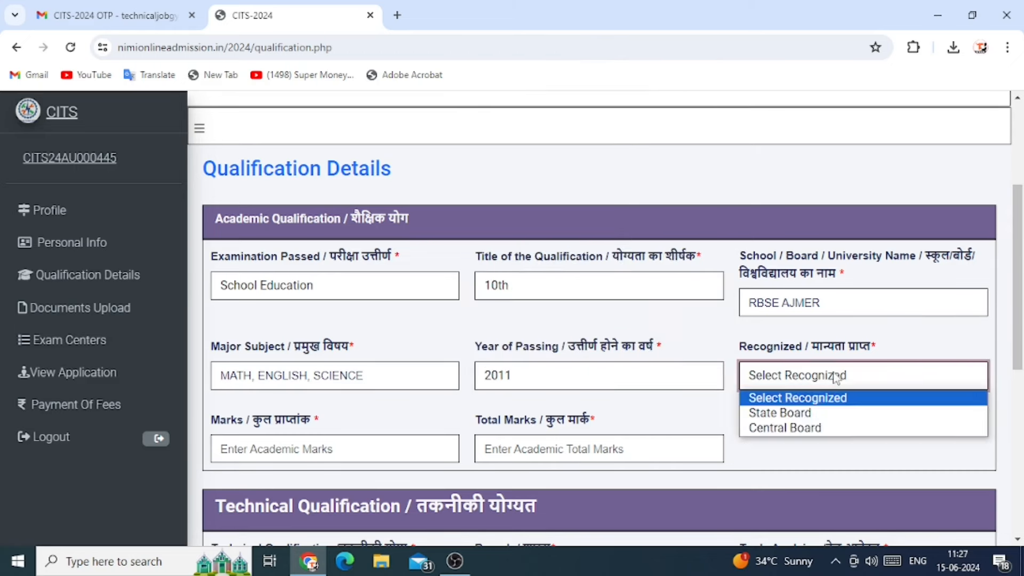
click(780, 413)
Enter 400 marks obtained out of 600 total marks
scroll(630, 363, down, 3)
click(325, 245)
text(600)
key(BackSpace)
key(BackSpace)
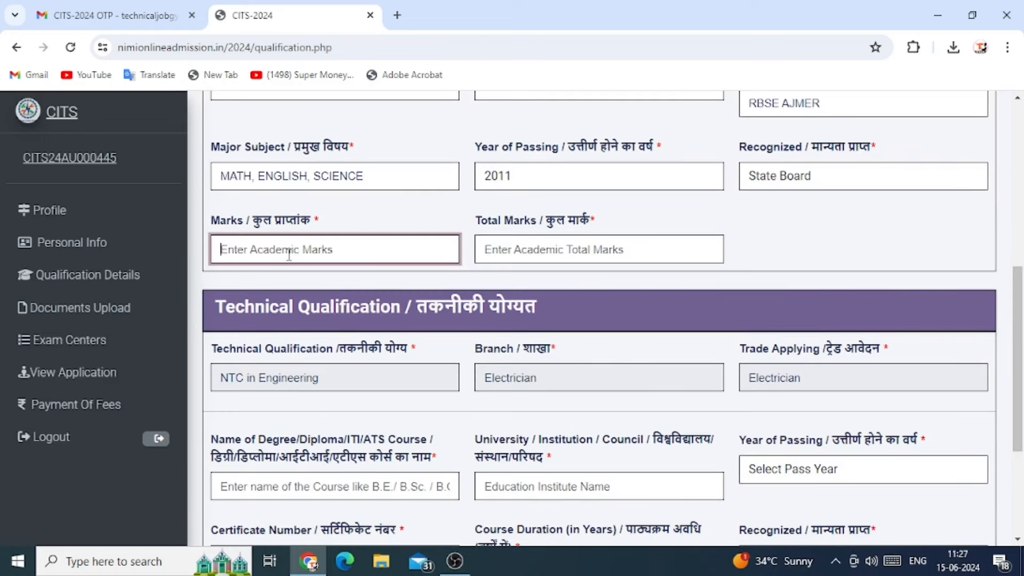
text(400)
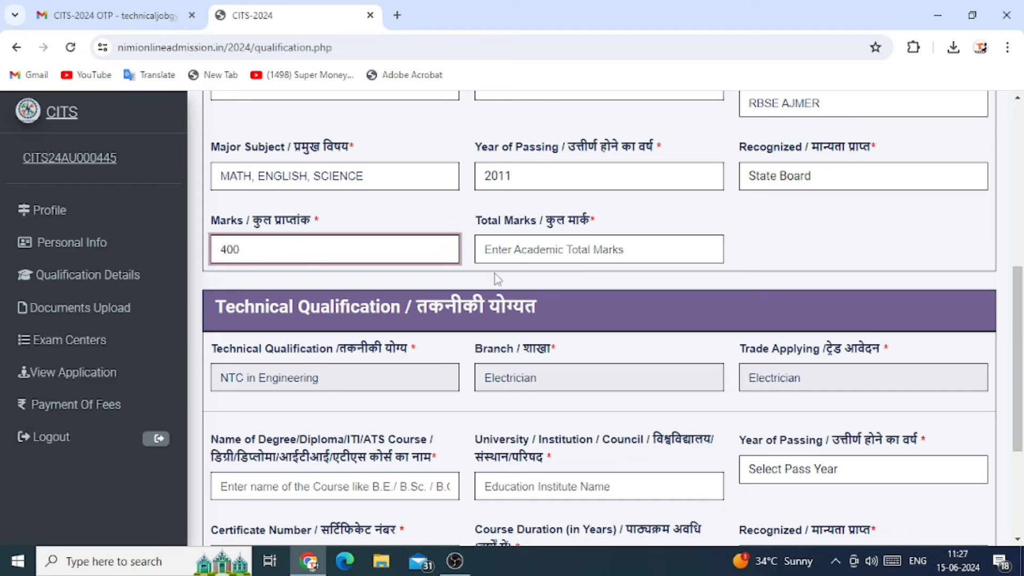
click(518, 249)
text(600)
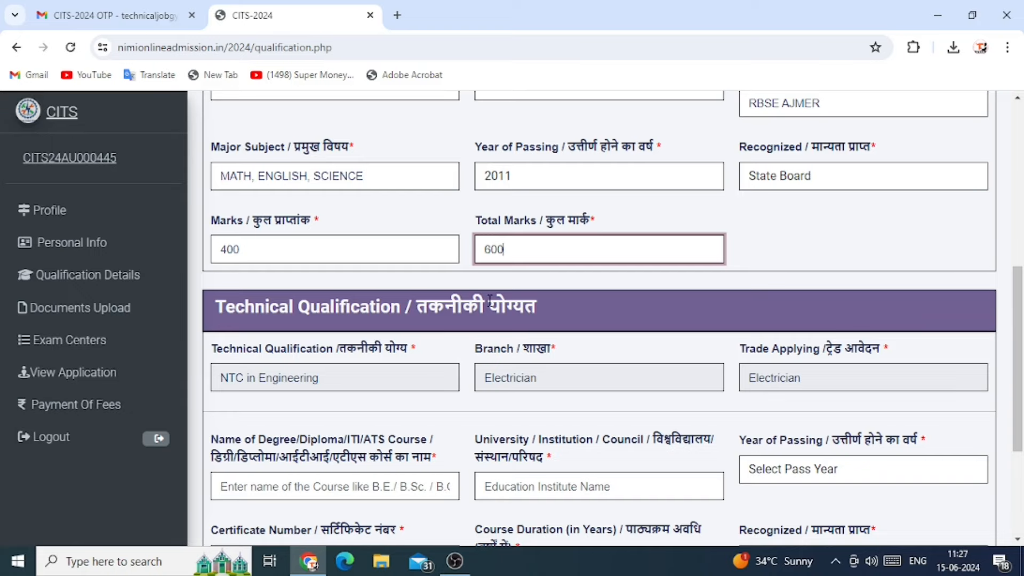
scroll(489, 300, down, 3)
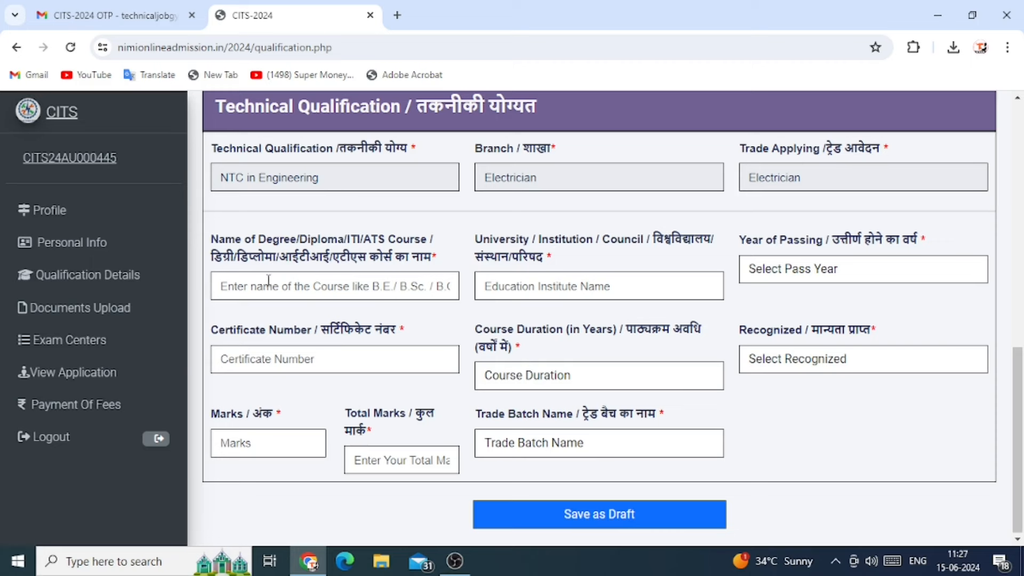
Enter technical course ITI from institute 'SHRI RAM ITI CLG', passed in 2014
click(335, 287)
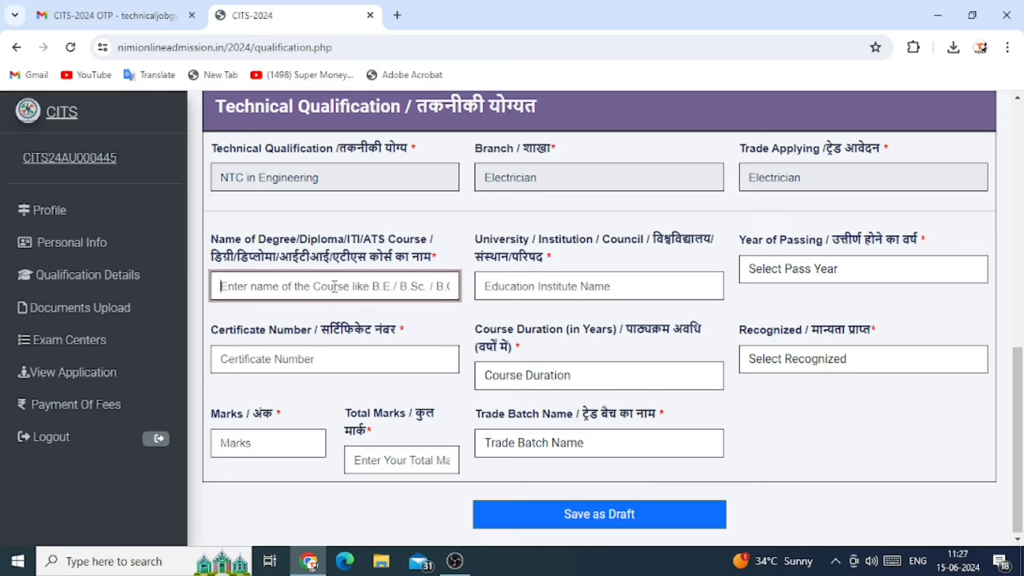
text(IT)
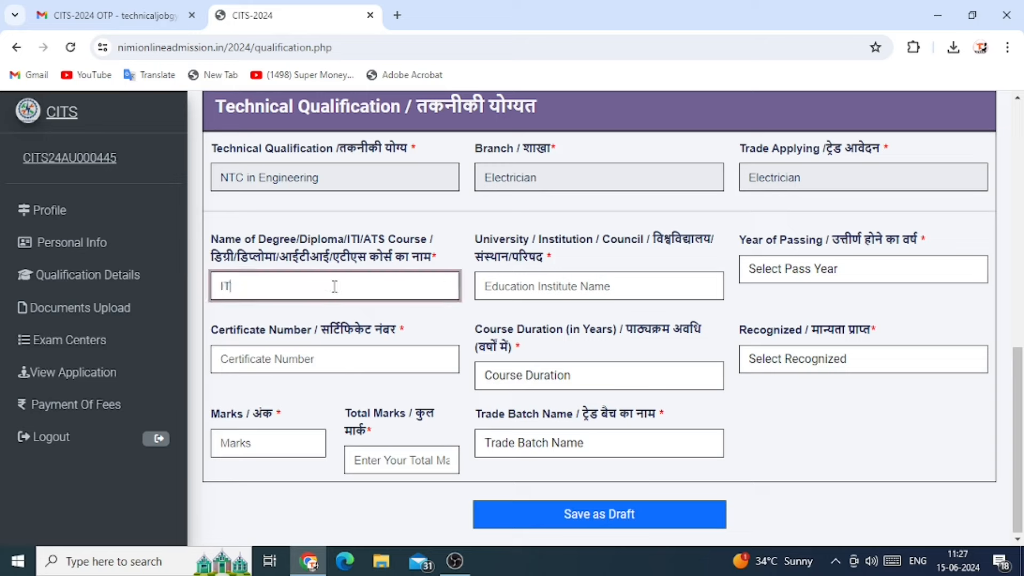
text(I)
click(545, 289)
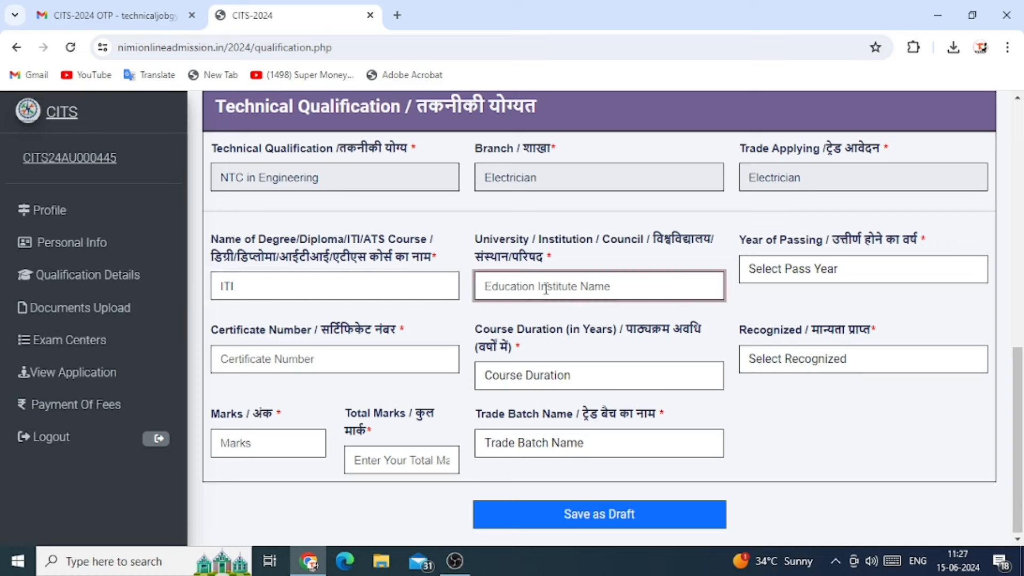
text(SH)
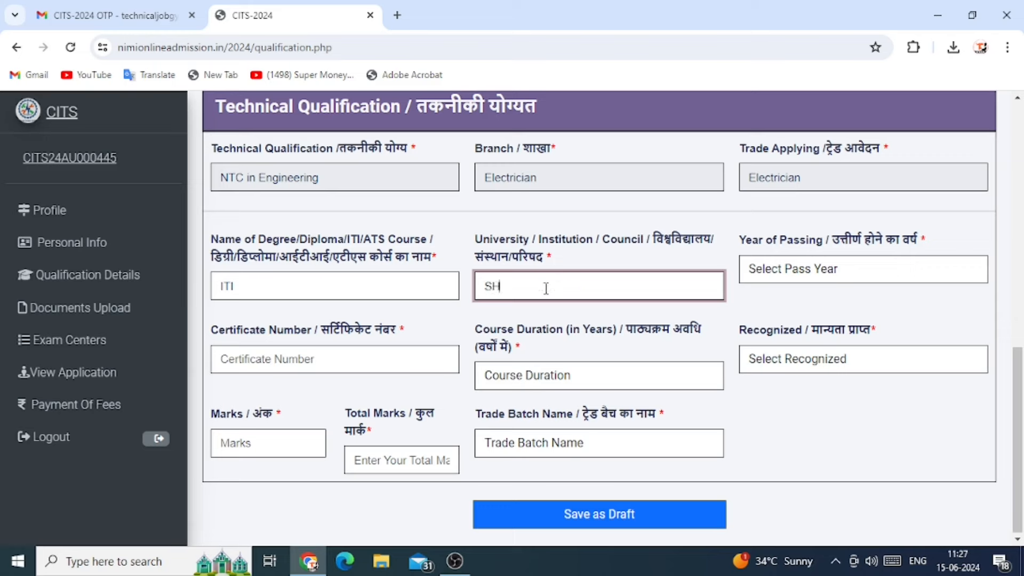
text(RI RAM ITI CLG)
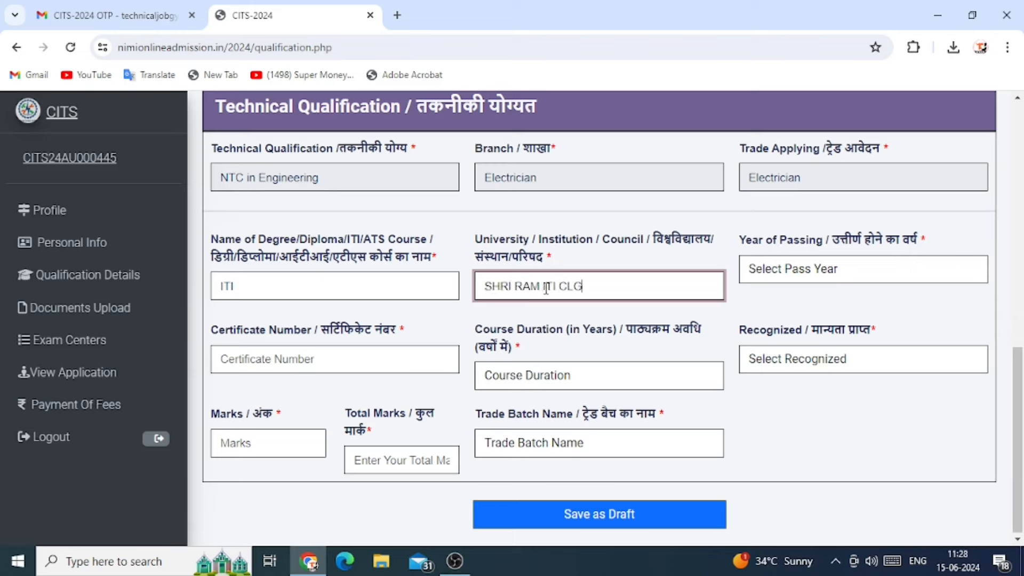
click(830, 274)
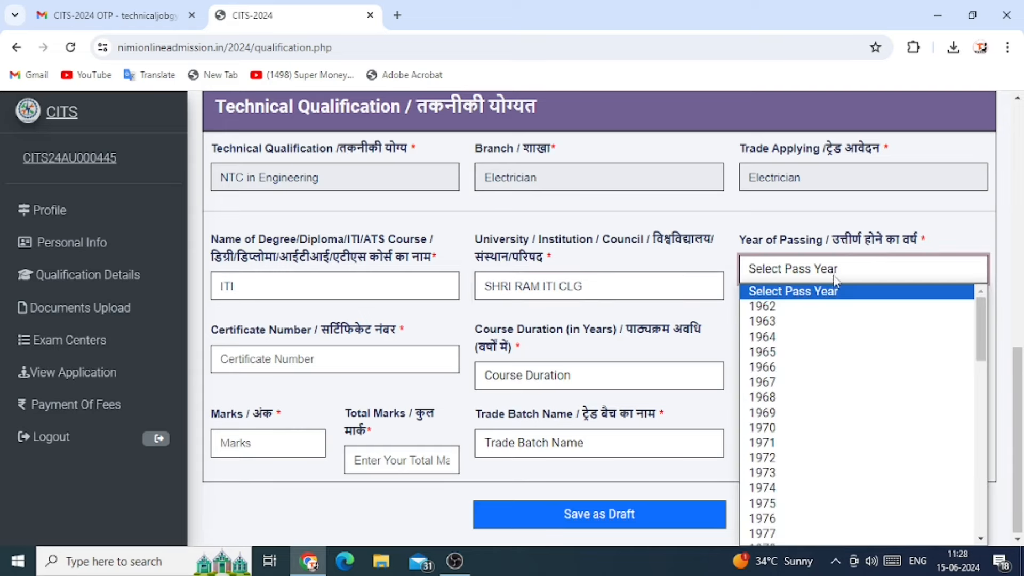
scroll(810, 422, down, 13)
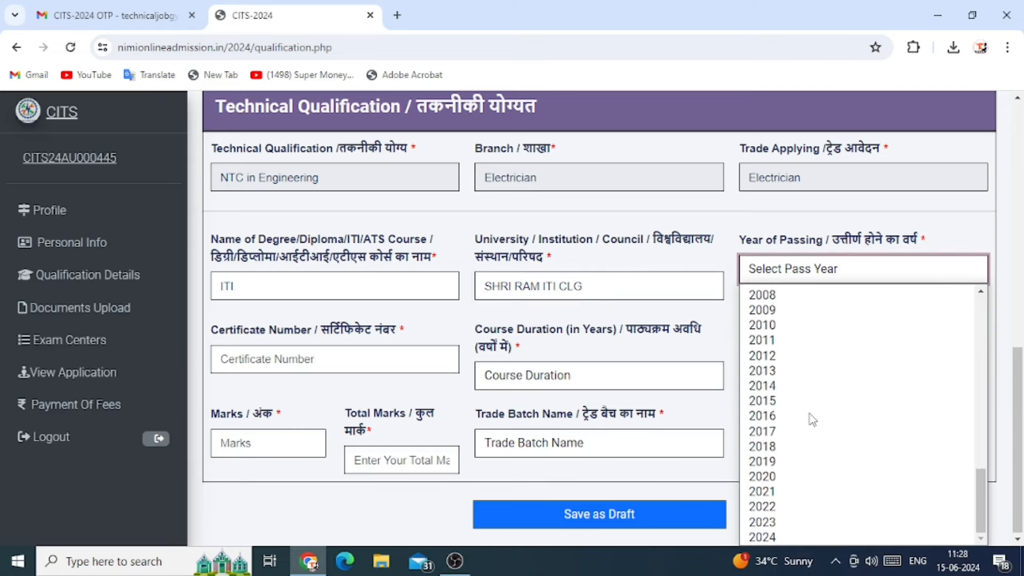
click(774, 386)
Add the certificate number, a 2-year course duration, and Central Board recognition
click(356, 362)
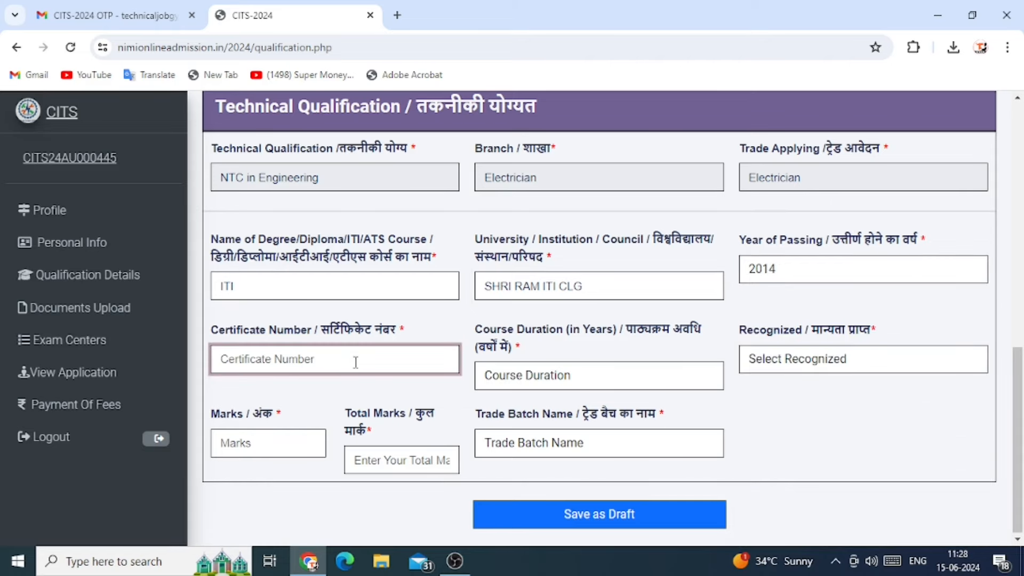
text(12345656)
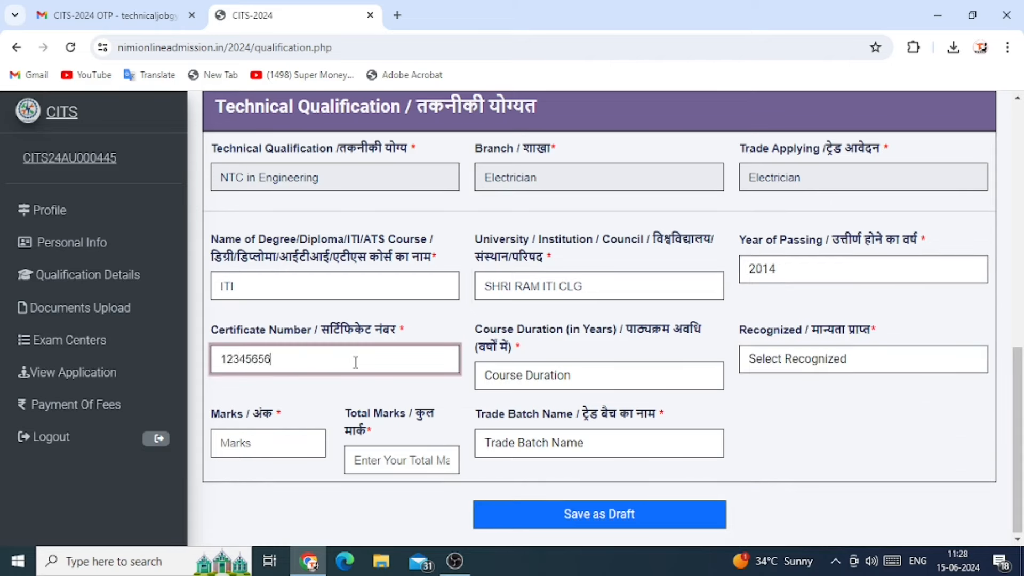
click(613, 382)
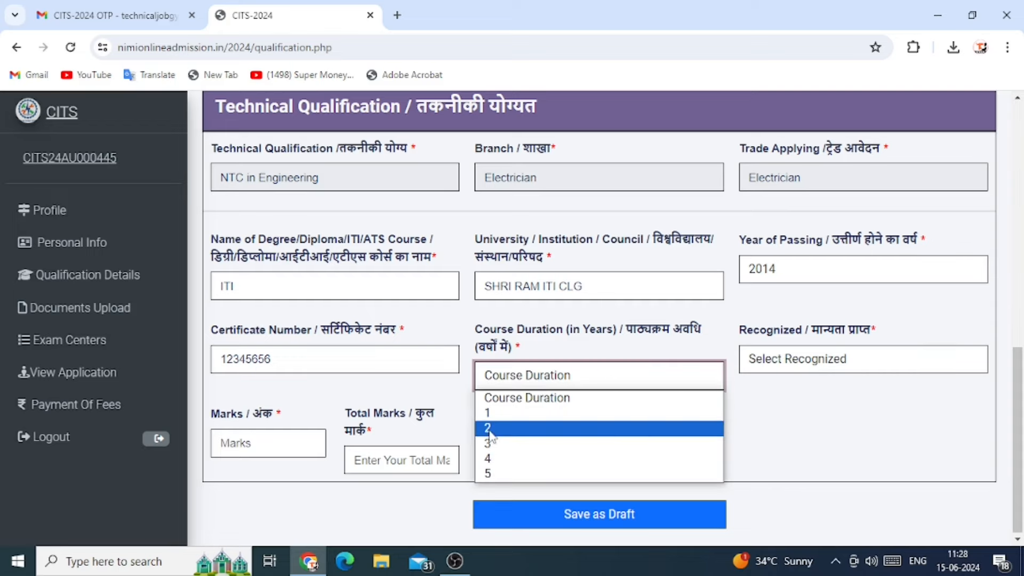
click(538, 427)
click(789, 368)
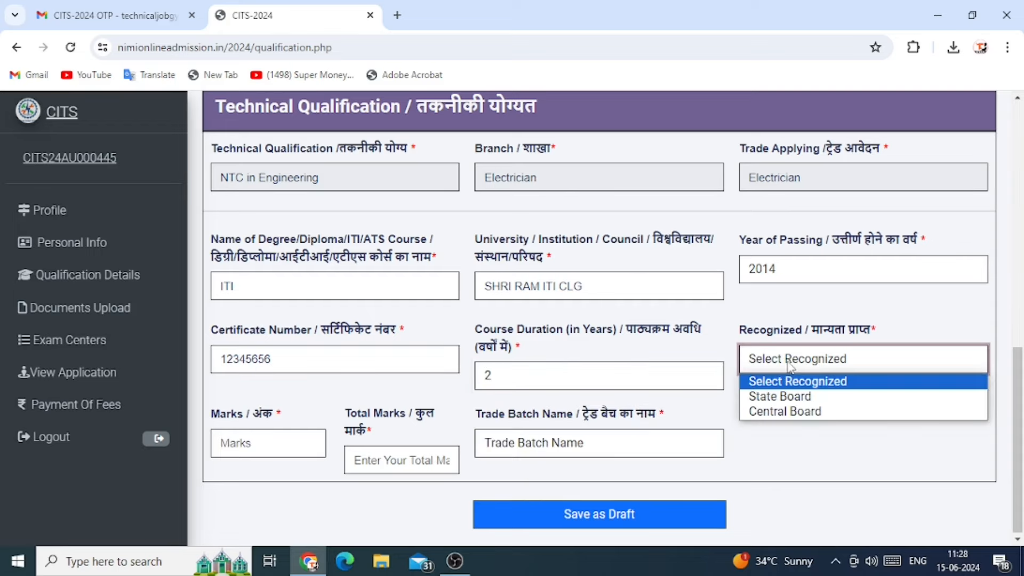
click(784, 412)
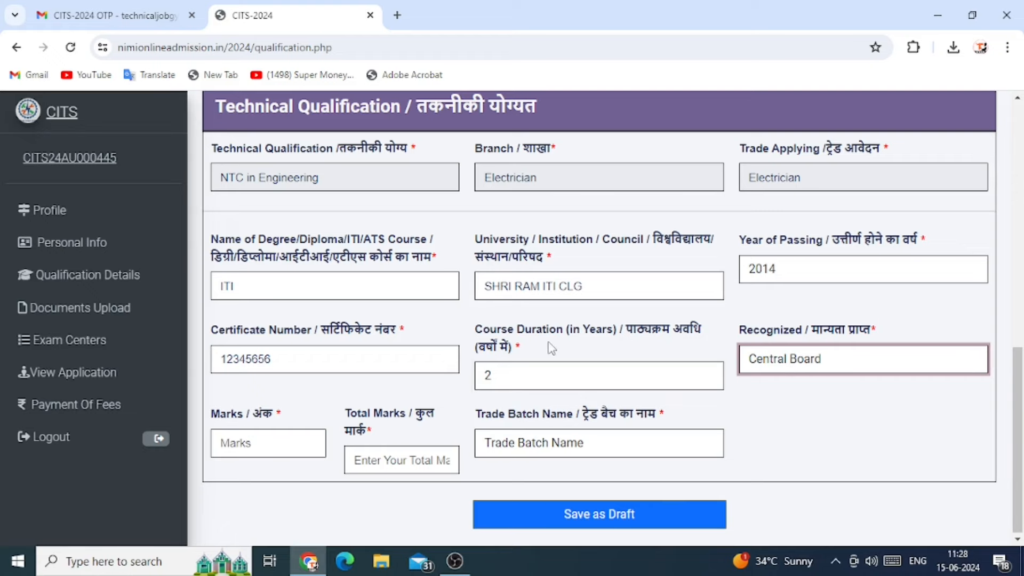
Enter marks 1200 out of 1800, choose Electrician trade batch, and save as draft
click(234, 443)
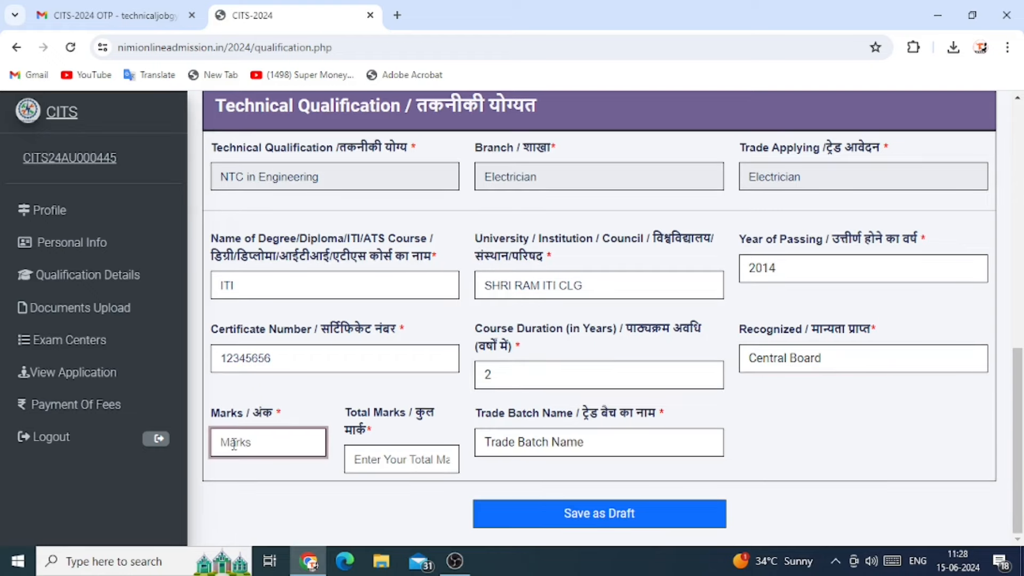
text(1200)
click(378, 462)
text(1800)
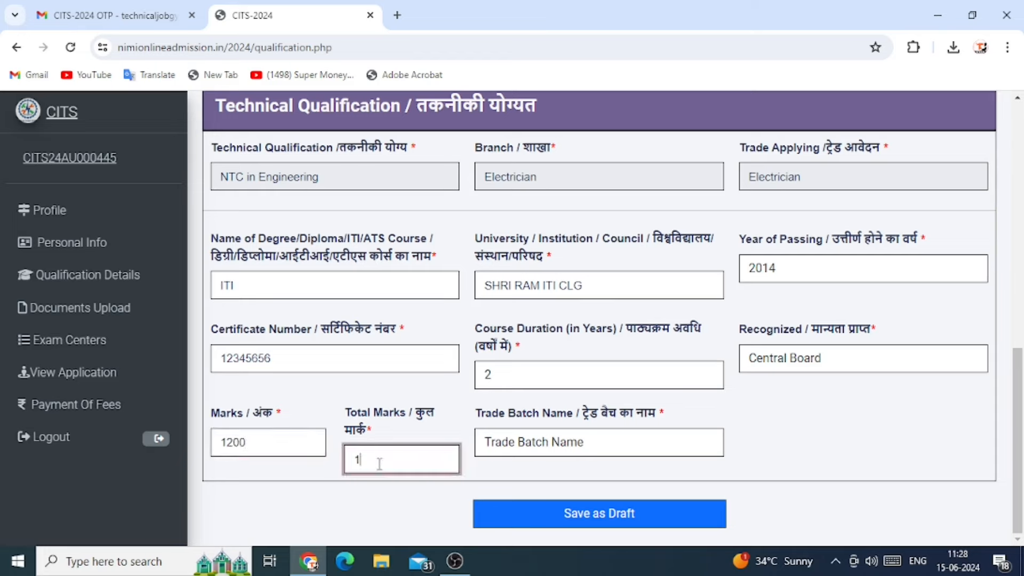
click(571, 442)
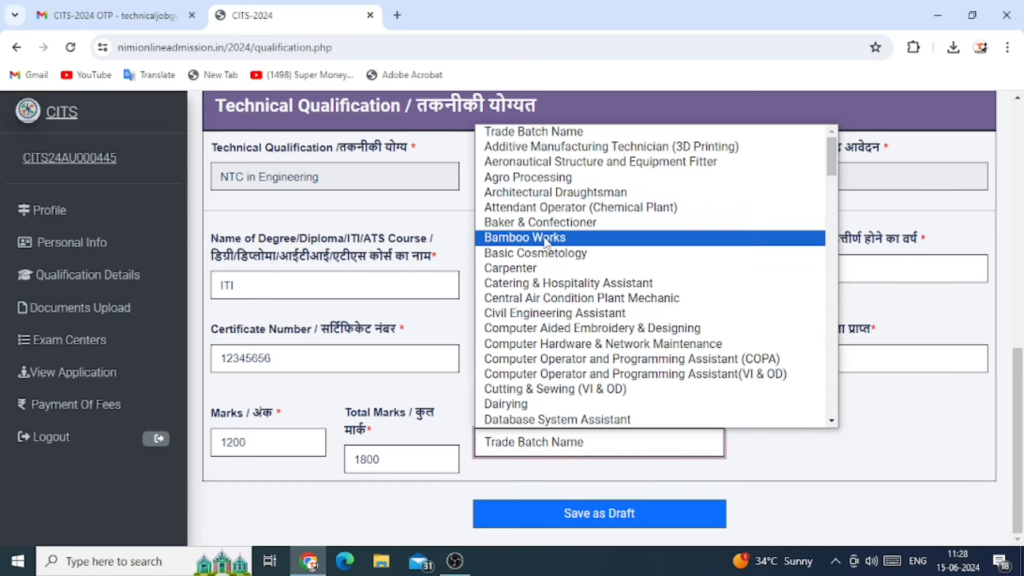
scroll(526, 240, down, 5)
click(515, 189)
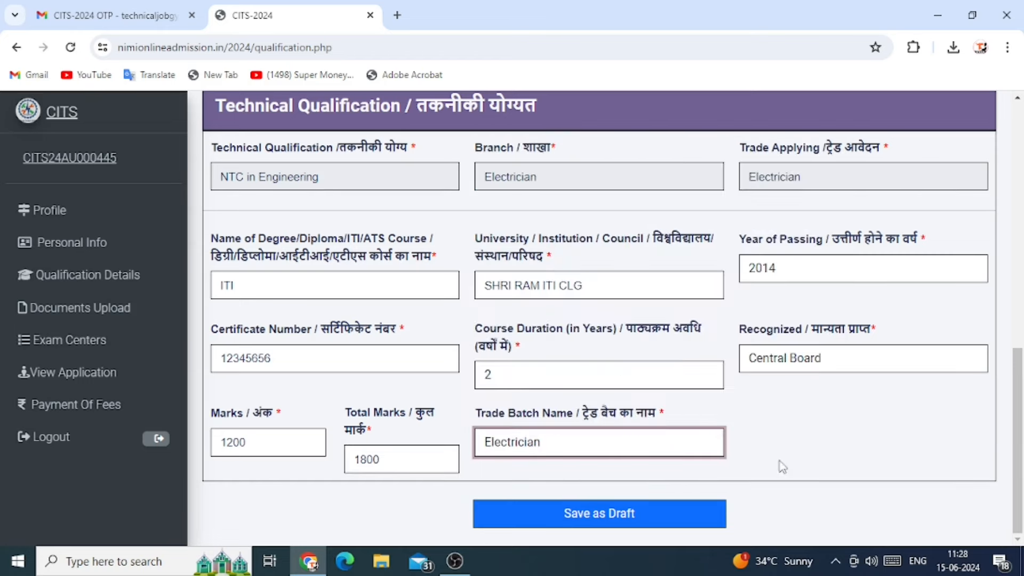
click(597, 520)
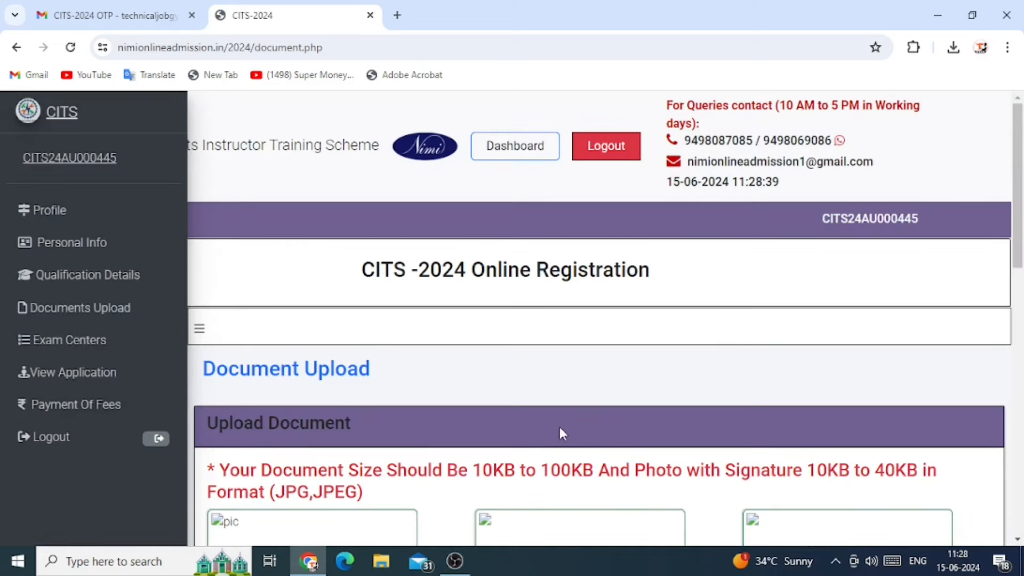
Attach 10th.jpg from the USB drive as the academic certificate
scroll(560, 430, down, 4)
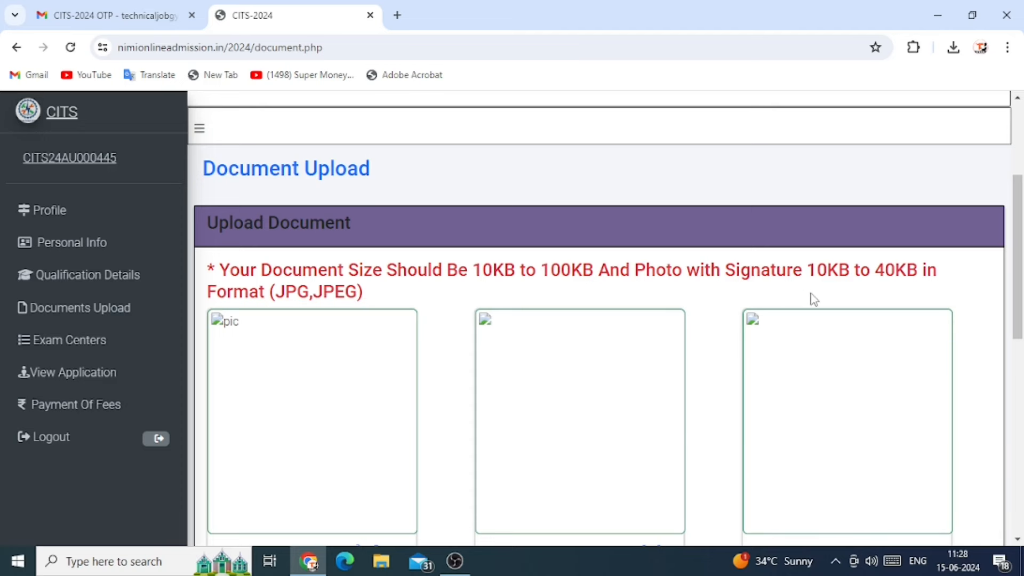
scroll(812, 293, down, 4)
scroll(817, 294, up, 4)
scroll(447, 308, down, 3)
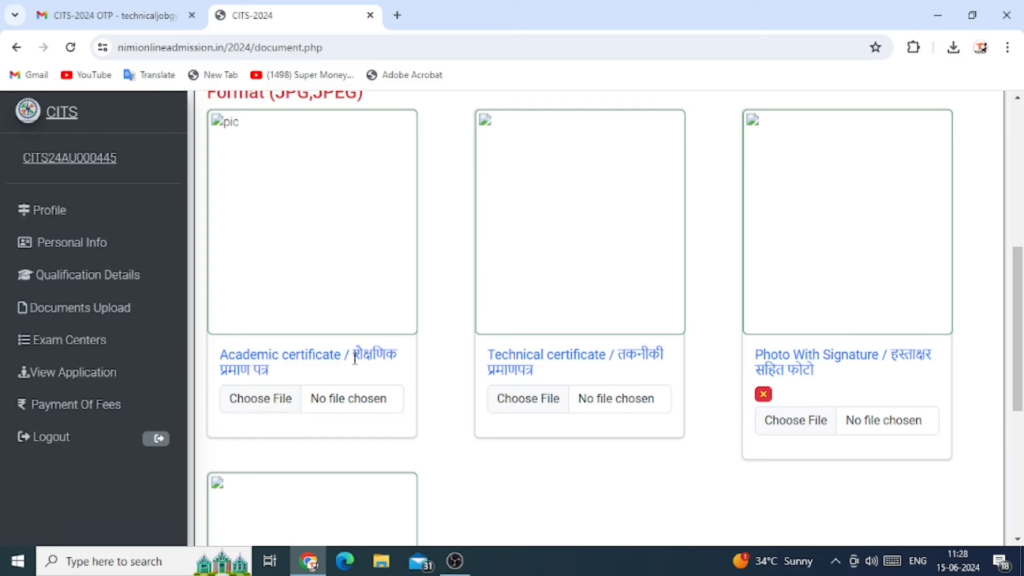
click(264, 404)
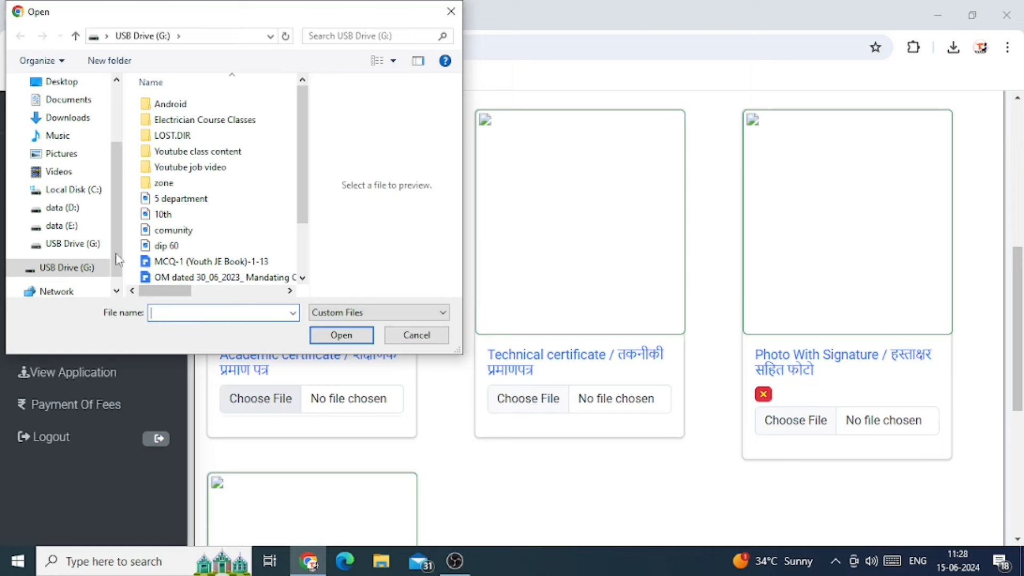
click(163, 214)
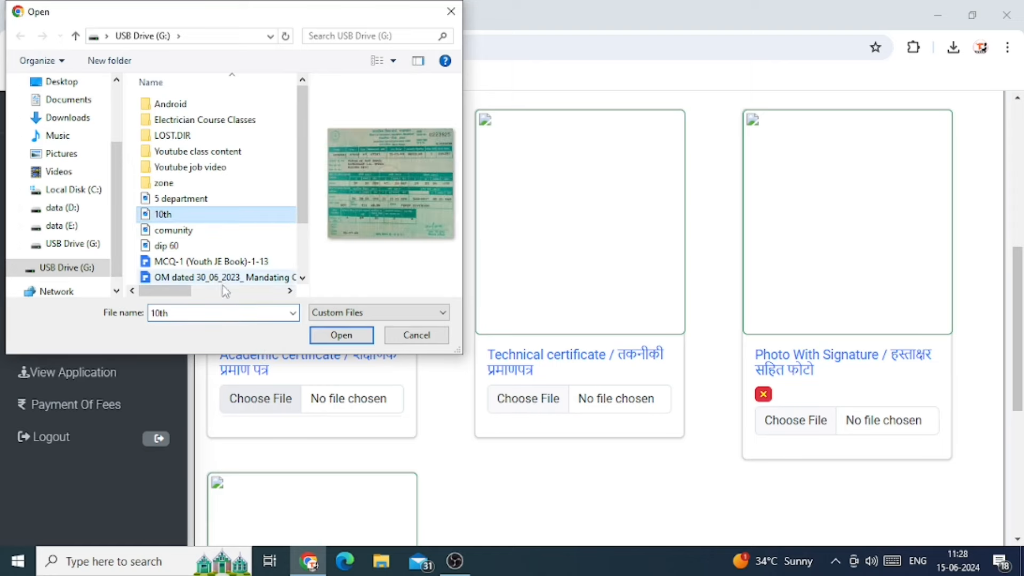
click(339, 340)
Attach dip 60.jpg as the technical certificate
click(531, 403)
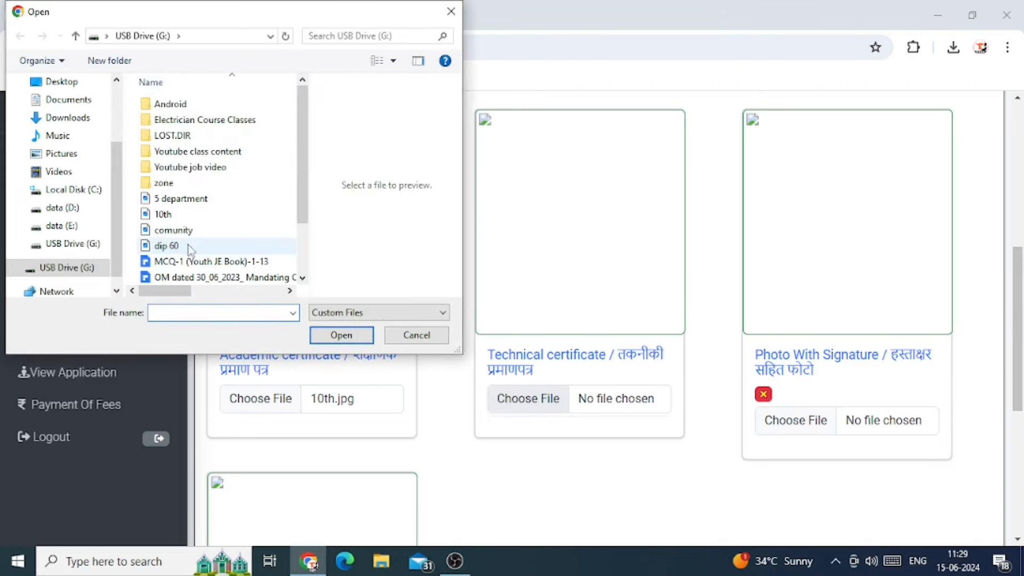
click(175, 247)
click(334, 335)
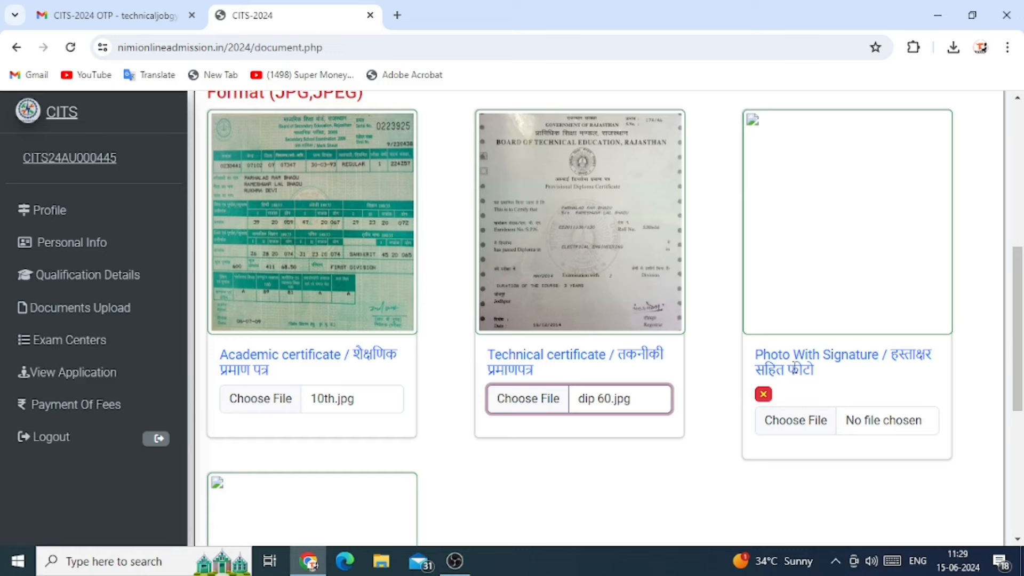
Attach the photoN image as the photo with signature
click(793, 425)
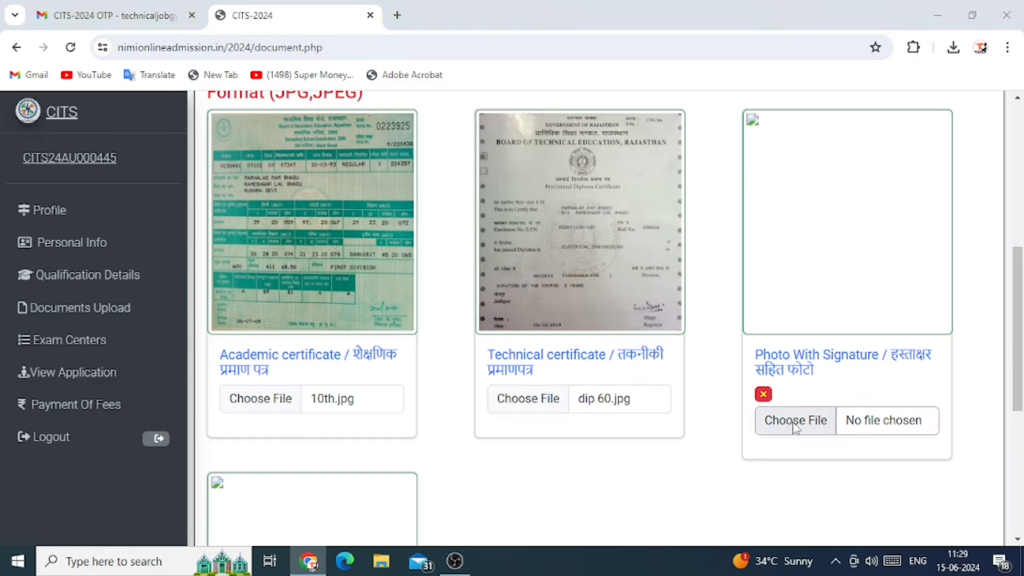
click(177, 263)
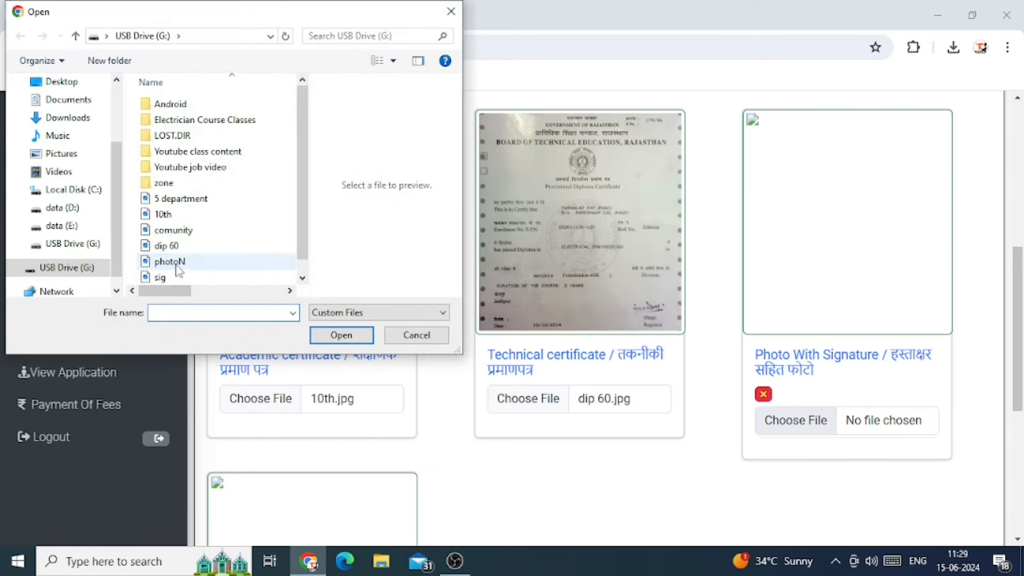
click(341, 335)
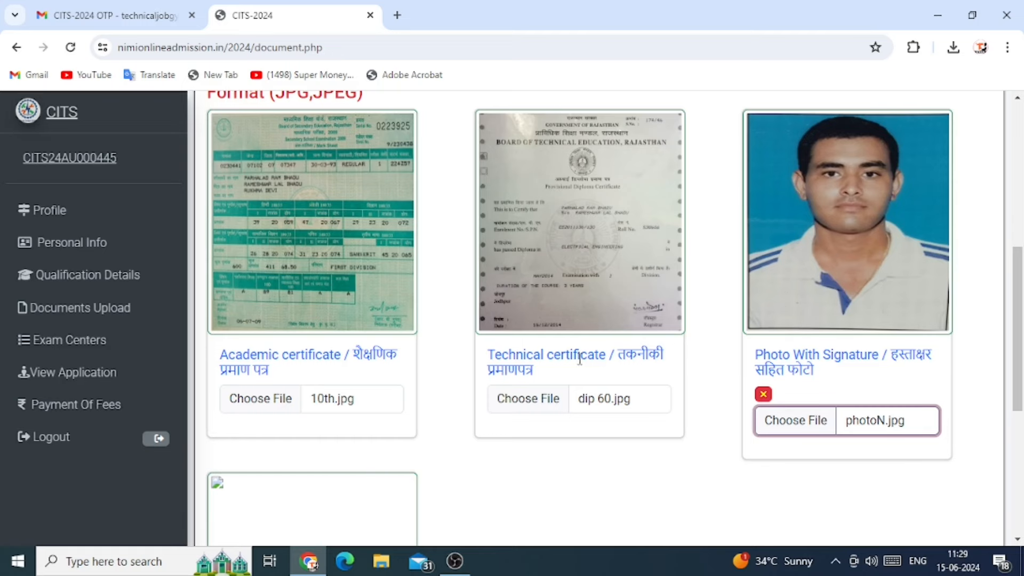
Attach comunity.jpg from USB Drive (G:) as the community certificate and save the documents as draft
scroll(531, 401, down, 5)
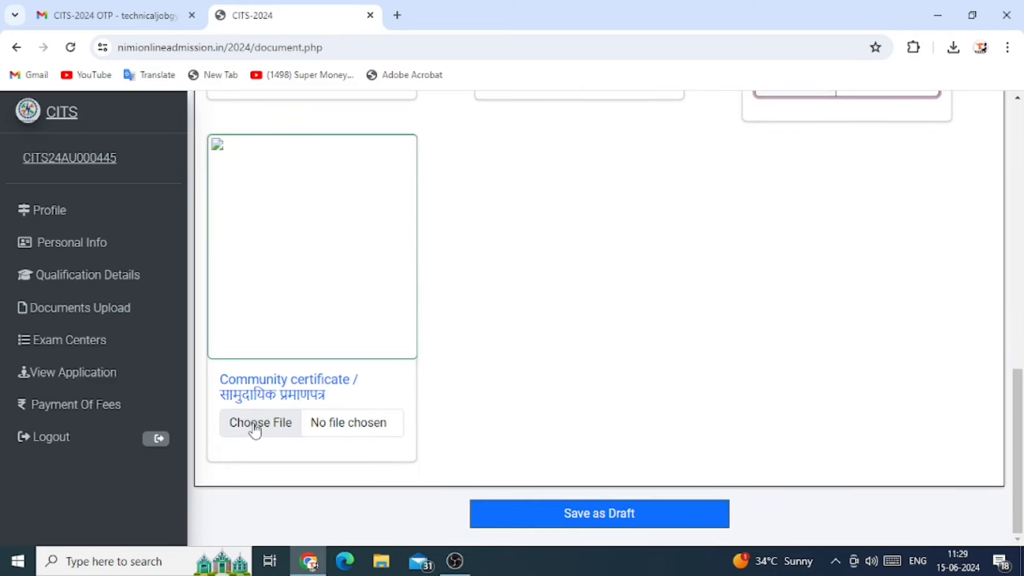
click(264, 430)
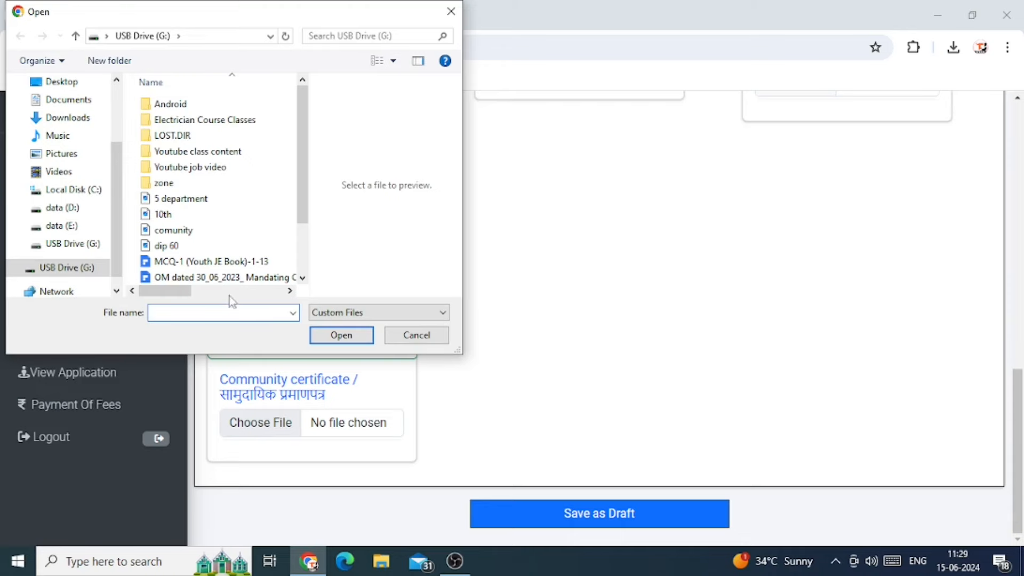
click(184, 235)
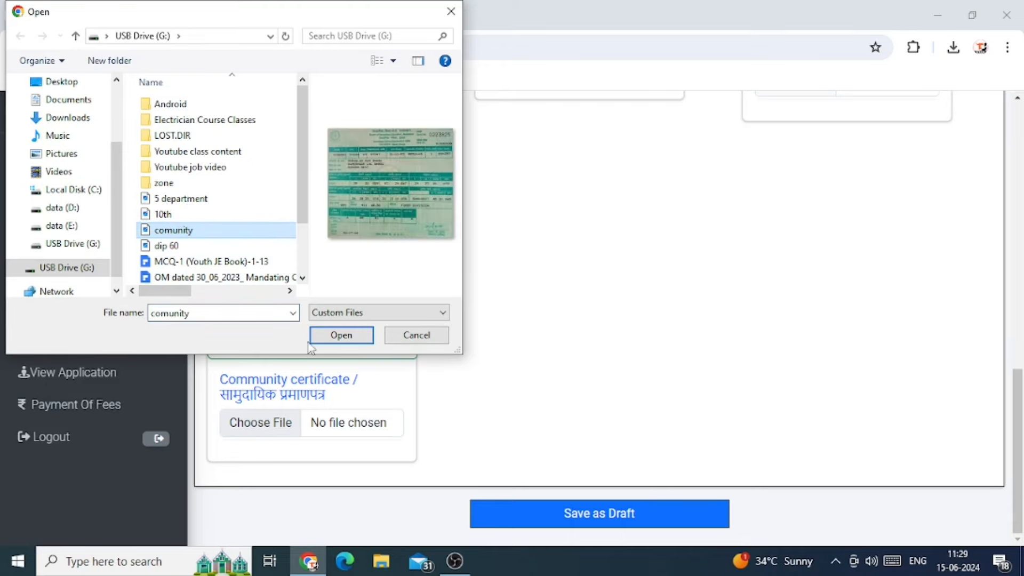
click(350, 336)
scroll(575, 373, down, 6)
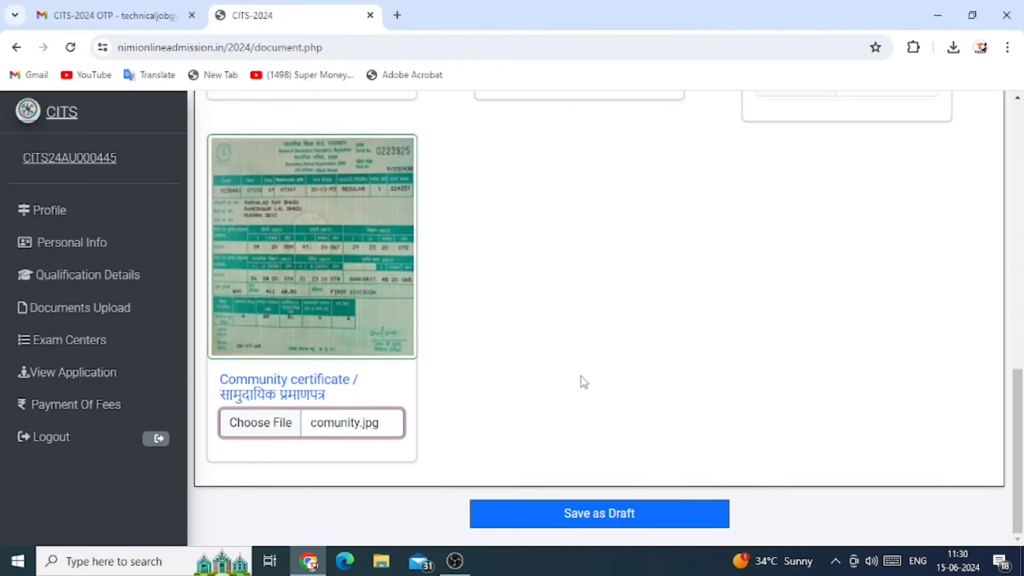
click(590, 515)
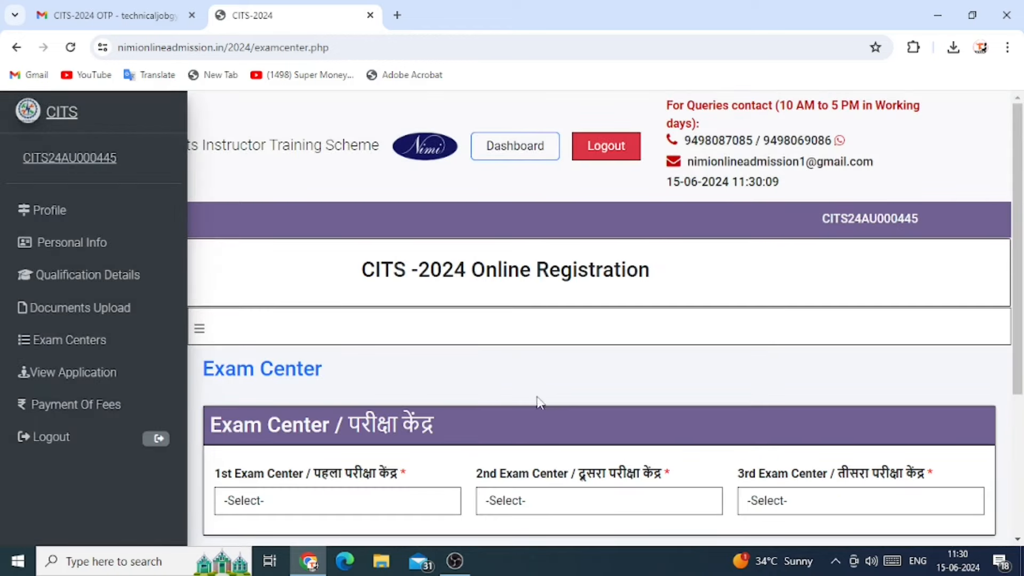
Pick Guwahati, Gaya and Gwalior as 1st, 2nd and 3rd exam centres, then save as draft
scroll(539, 405, down, 3)
click(383, 306)
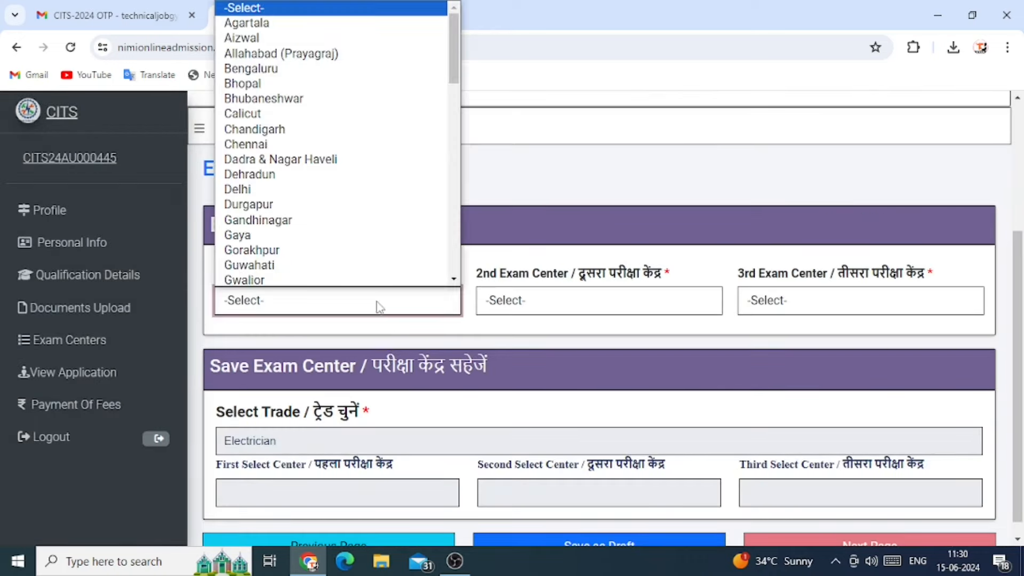
scroll(276, 282, down, 1)
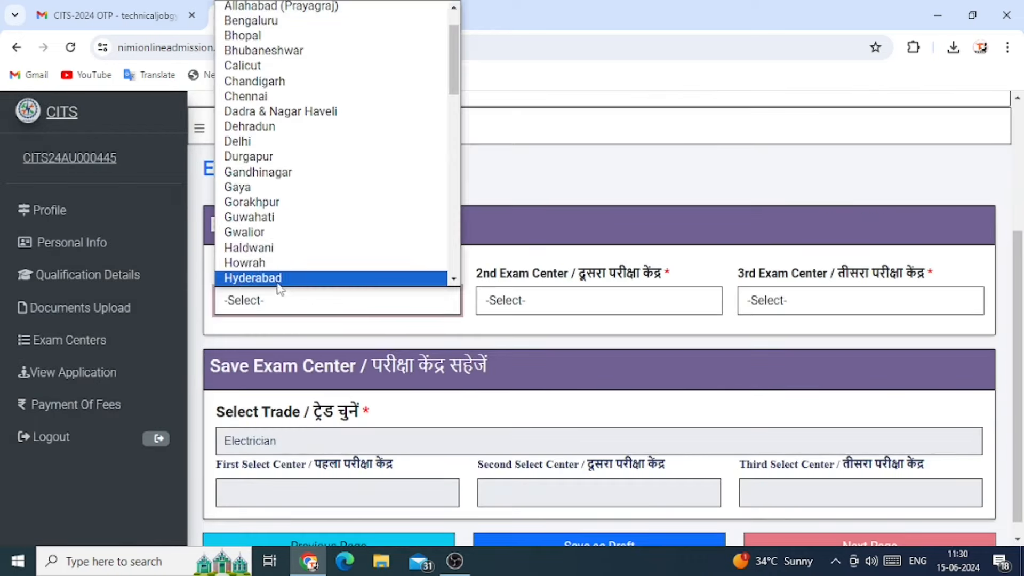
click(263, 217)
click(558, 300)
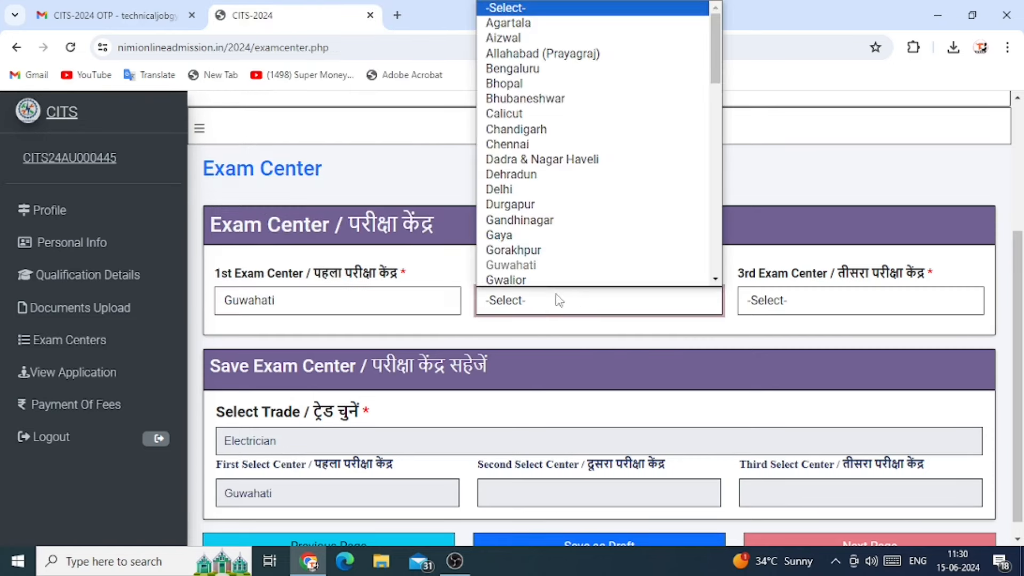
click(501, 236)
click(793, 308)
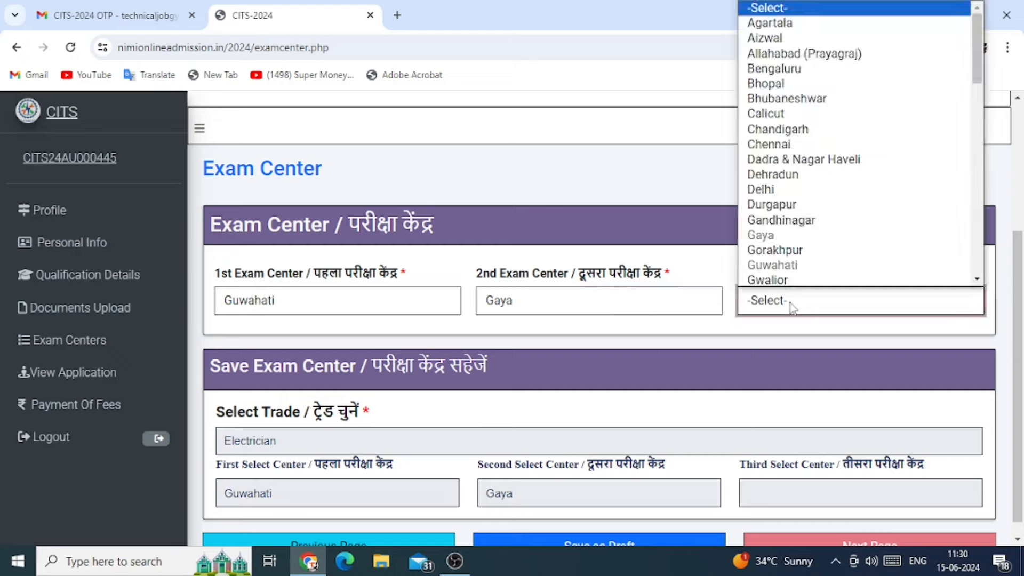
scroll(769, 282, down, 1)
click(757, 251)
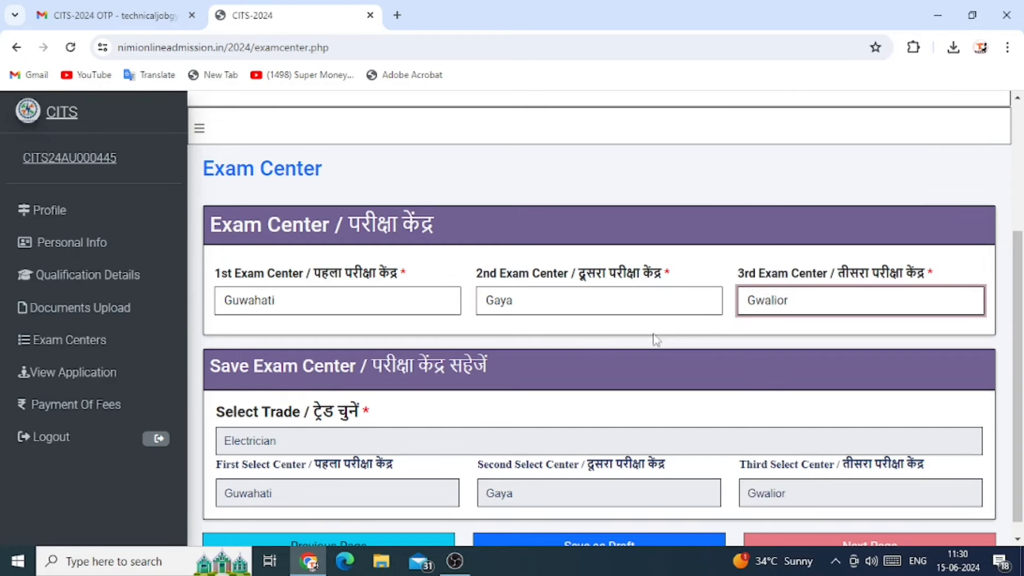
scroll(622, 371, down, 1)
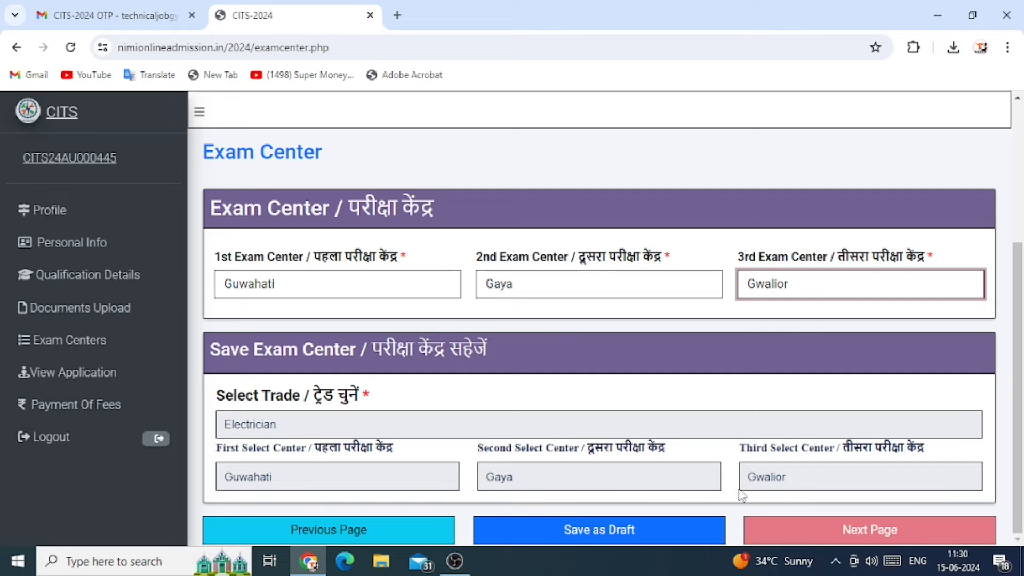
click(619, 538)
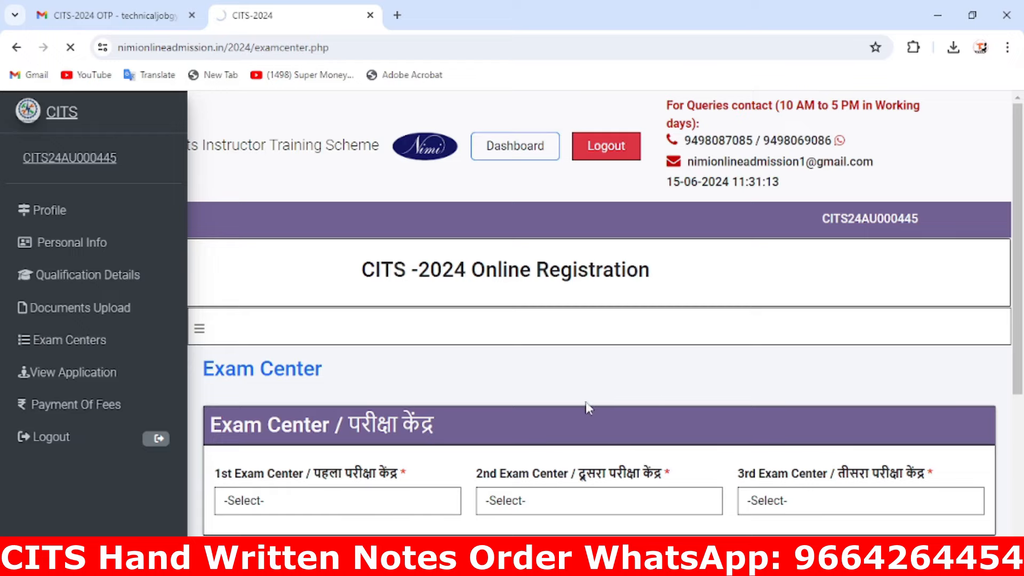
scroll(562, 407, down, 4)
scroll(566, 417, down, 1)
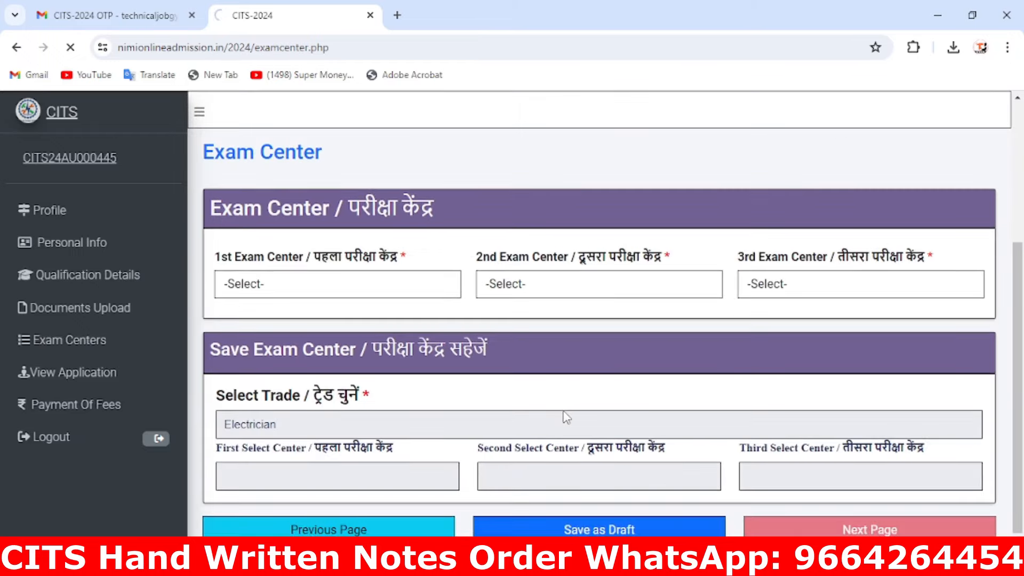
scroll(566, 417, up, 5)
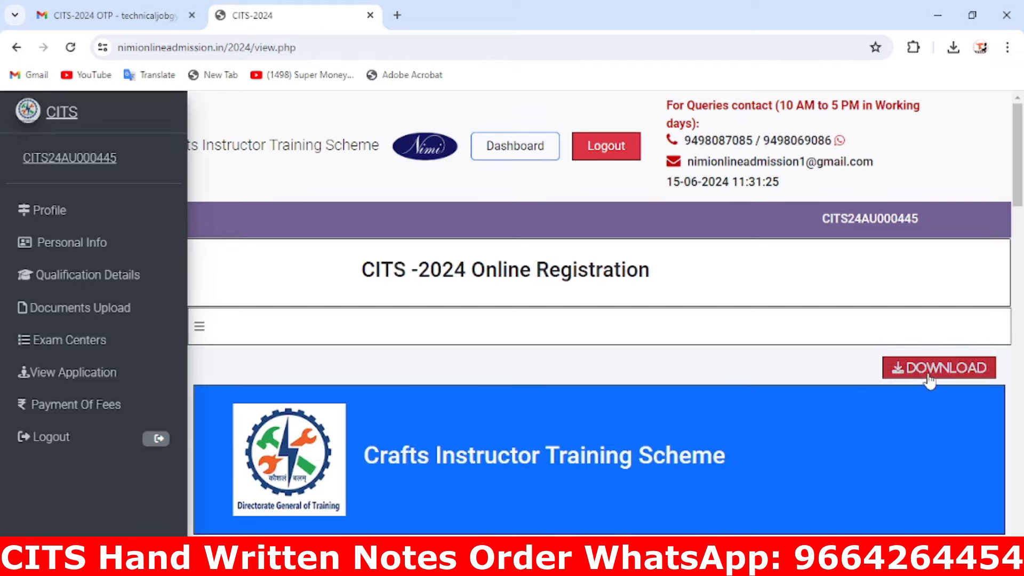
Review the application, tick 'I confirm that all the filled details are Correct', and proceed to payment
scroll(817, 418, down, 4)
scroll(816, 417, down, 20)
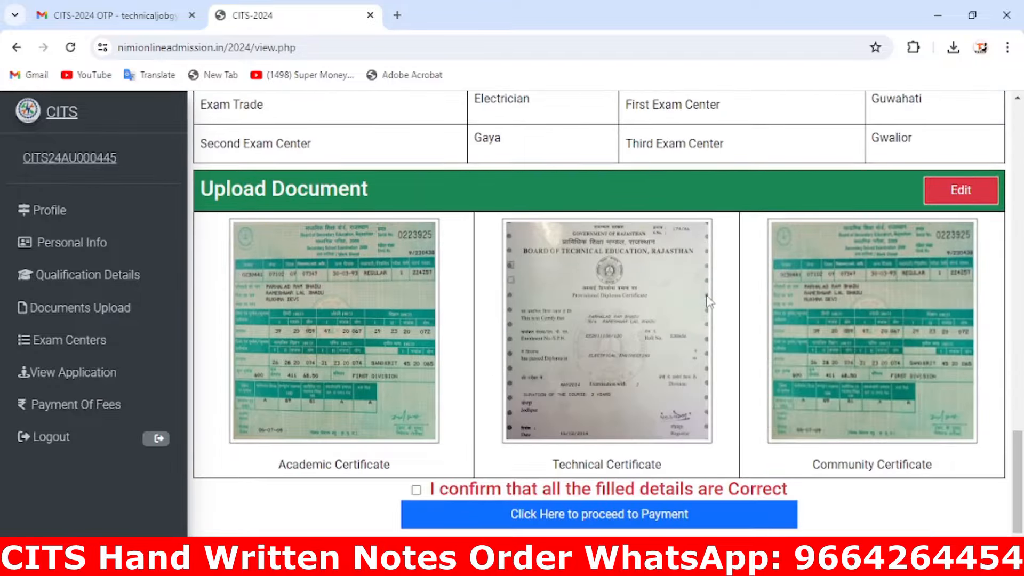
scroll(711, 392, up, 20)
scroll(715, 382, down, 8)
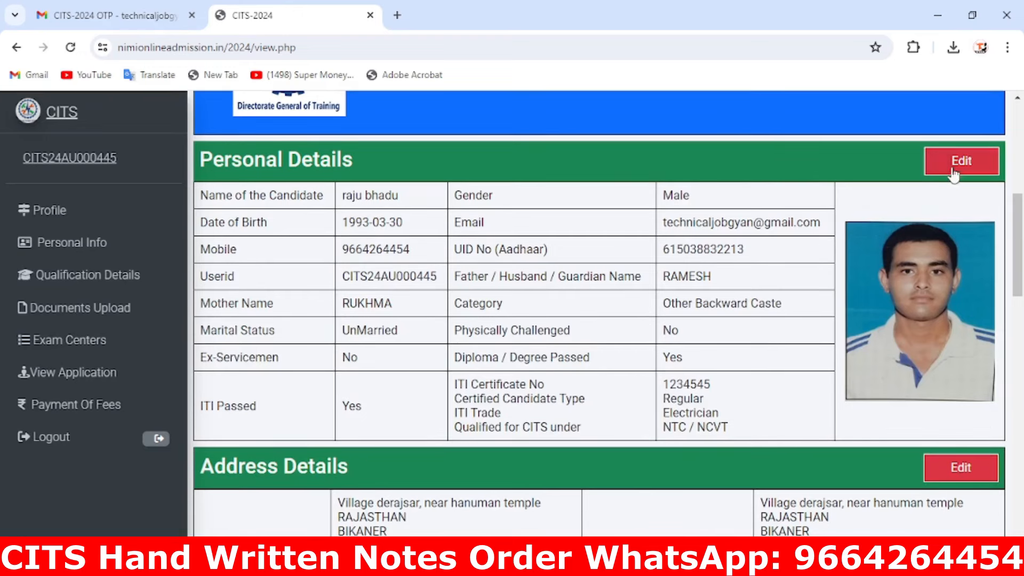
scroll(860, 423, down, 18)
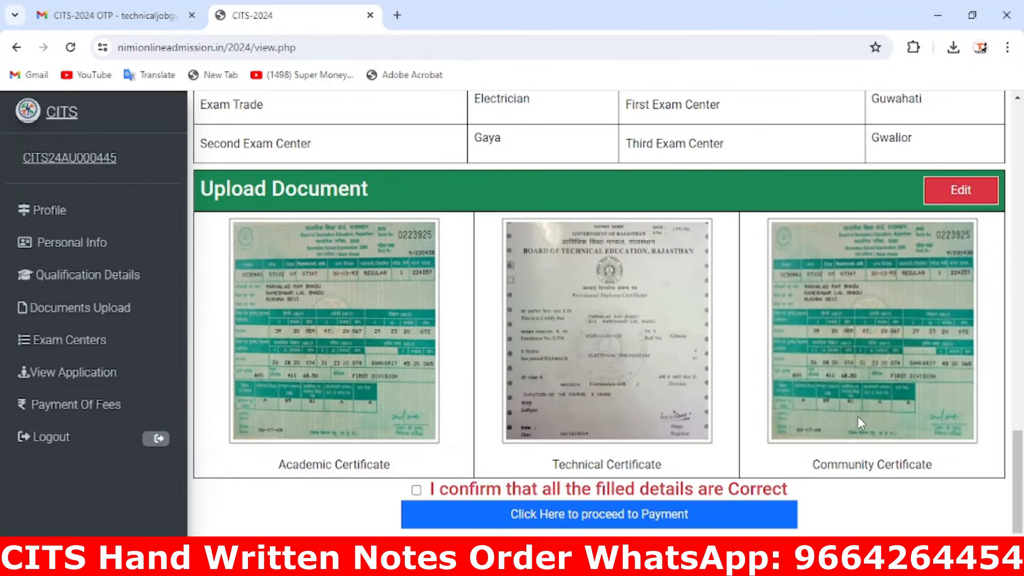
click(416, 490)
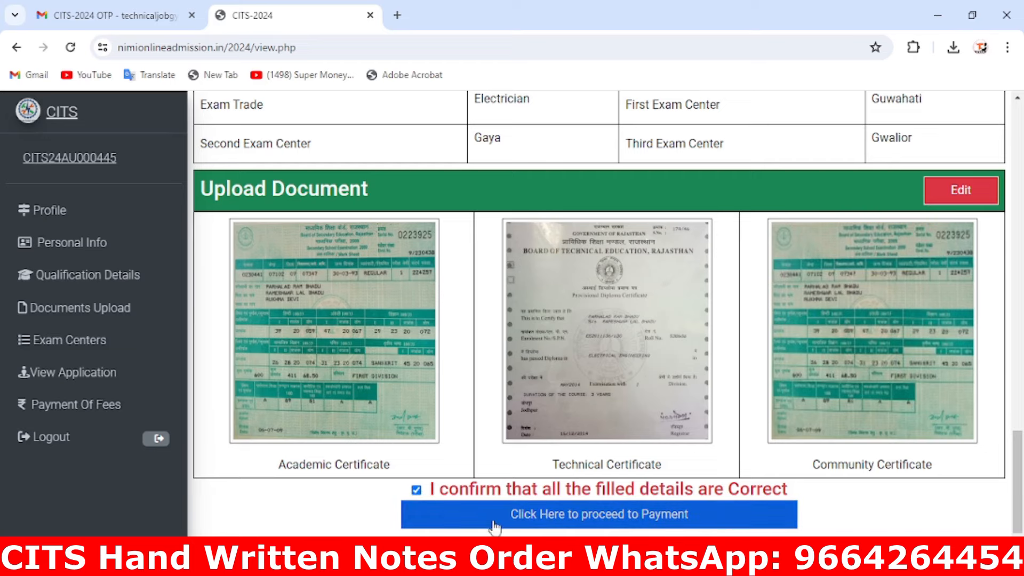
click(625, 520)
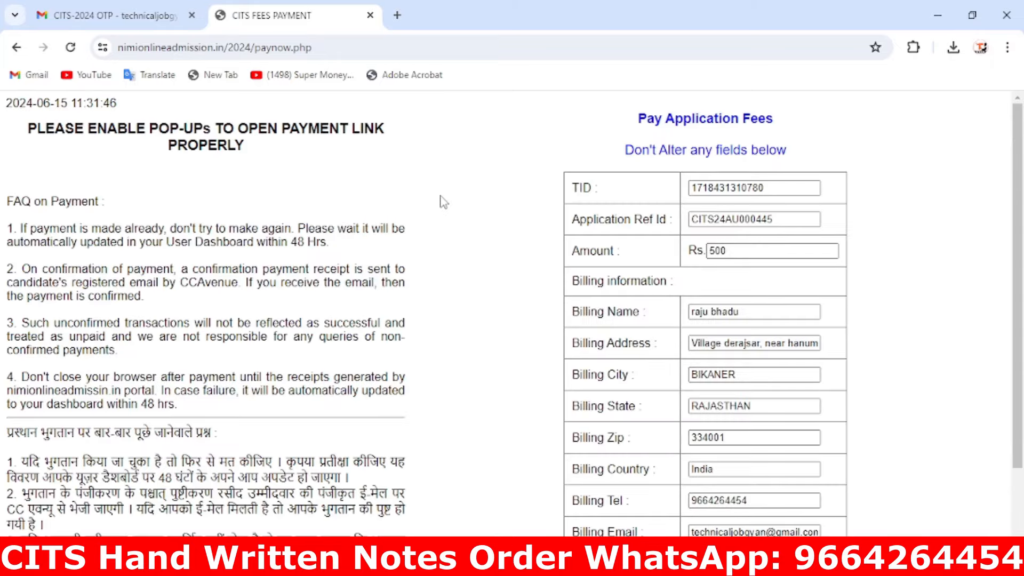
Continue from the CITS fees page with PayNow to the CCAvenue gateway
scroll(720, 238, down, 1)
scroll(721, 238, down, 1)
click(718, 483)
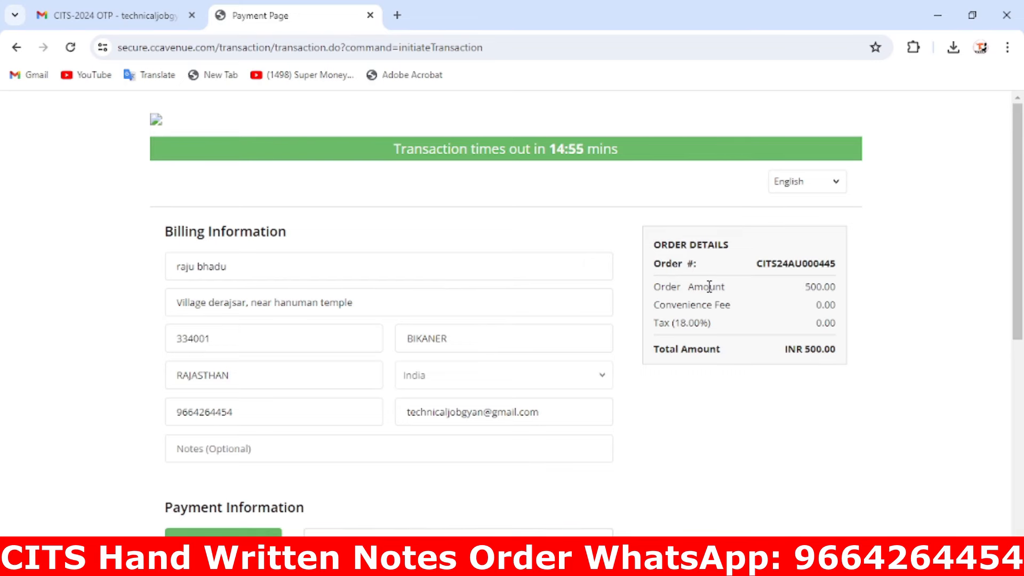
Review the INR 500.00 order's billing and payment options, then go back without paying
scroll(709, 291, down, 4)
scroll(711, 325, down, 3)
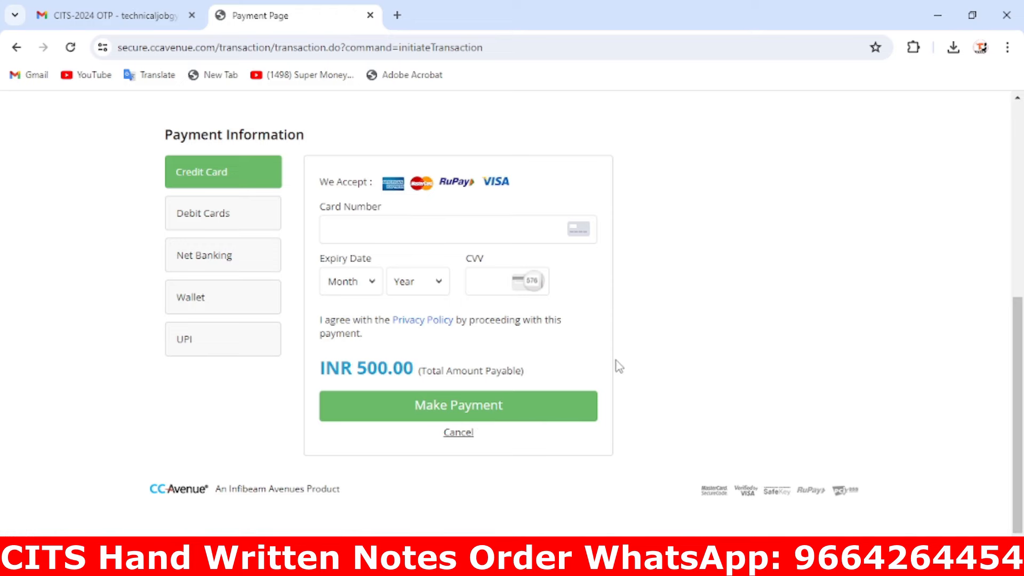
scroll(619, 367, up, 6)
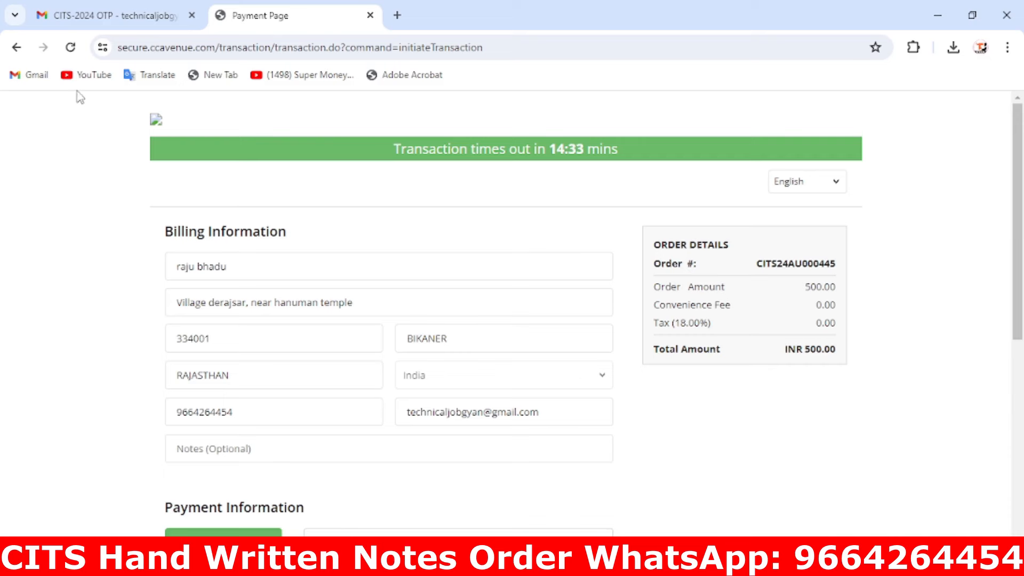
click(17, 47)
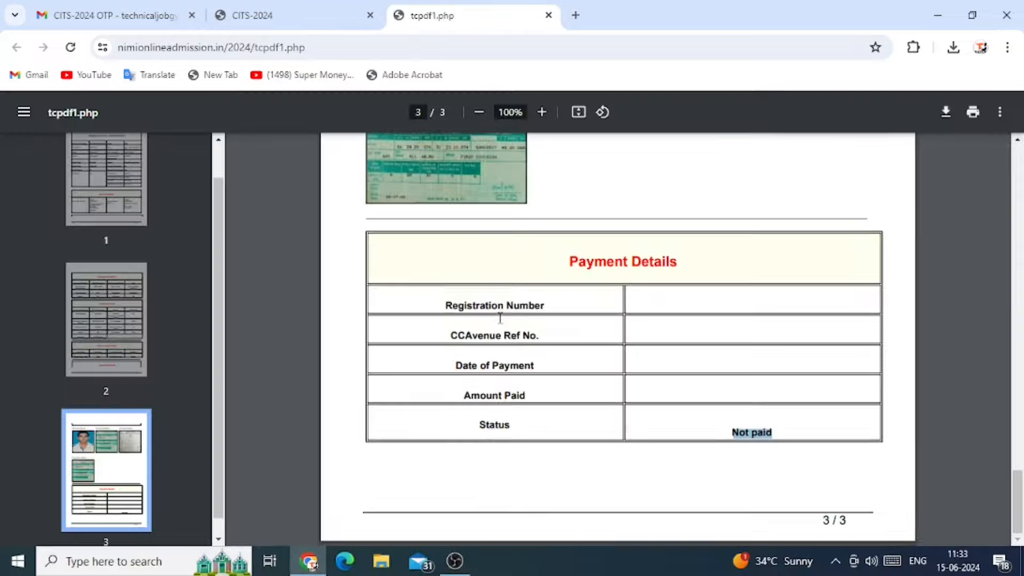
scroll(500, 318, up, 20)
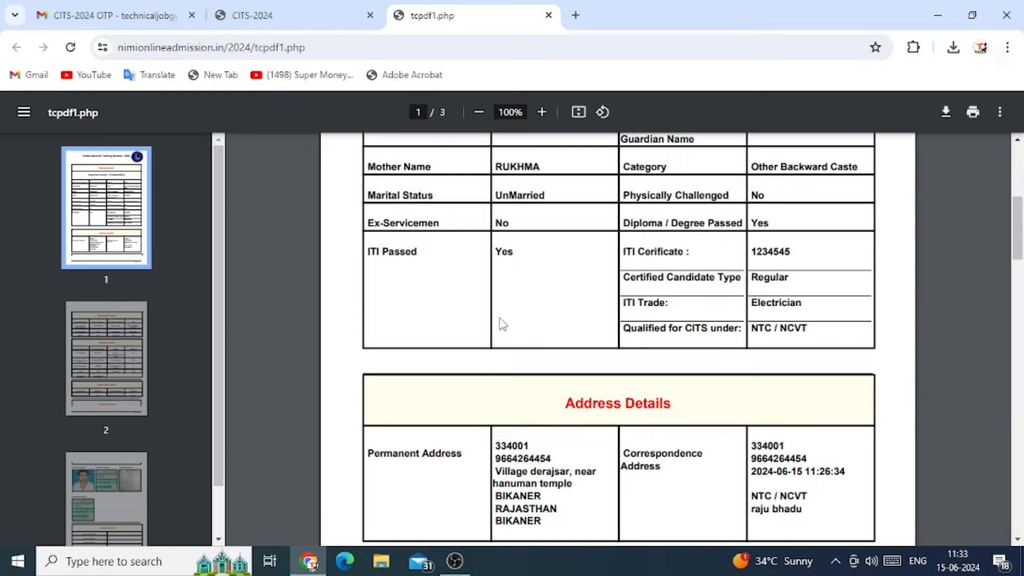
Scroll through the three-page tcpdf1.php application PDF and back to the top
scroll(501, 324, up, 6)
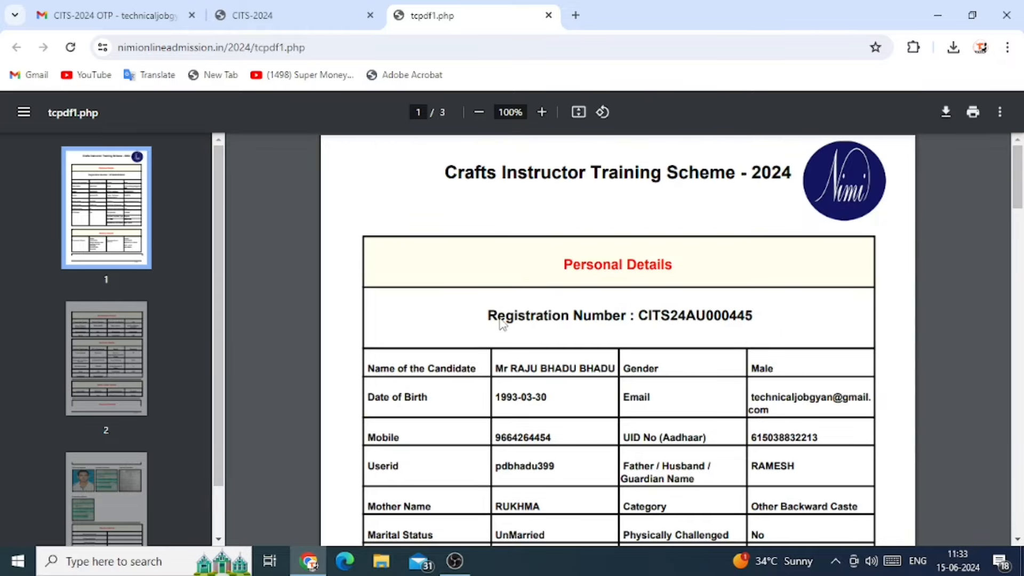
scroll(502, 322, down, 20)
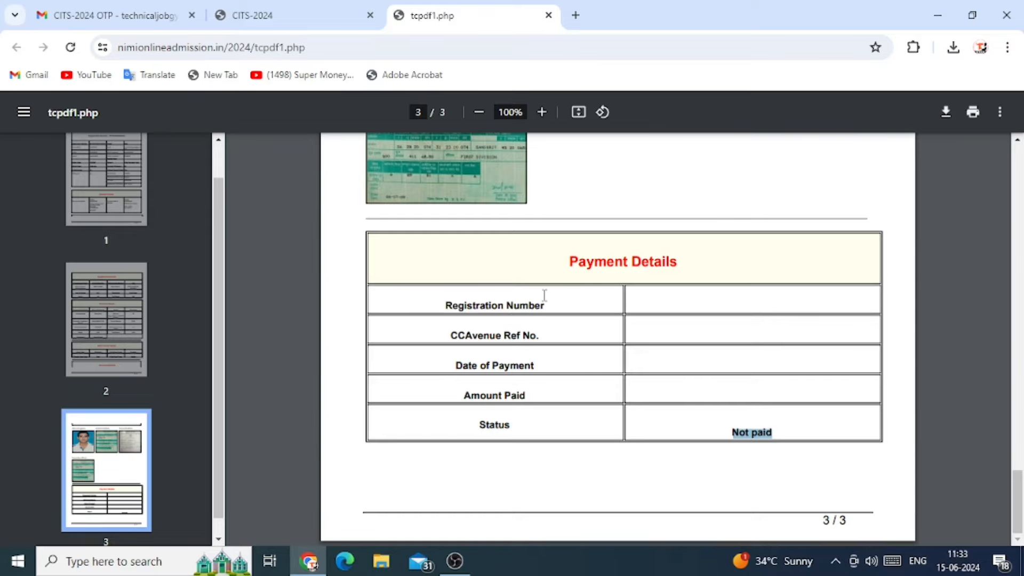
scroll(545, 298, up, 20)
scroll(547, 300, up, 6)
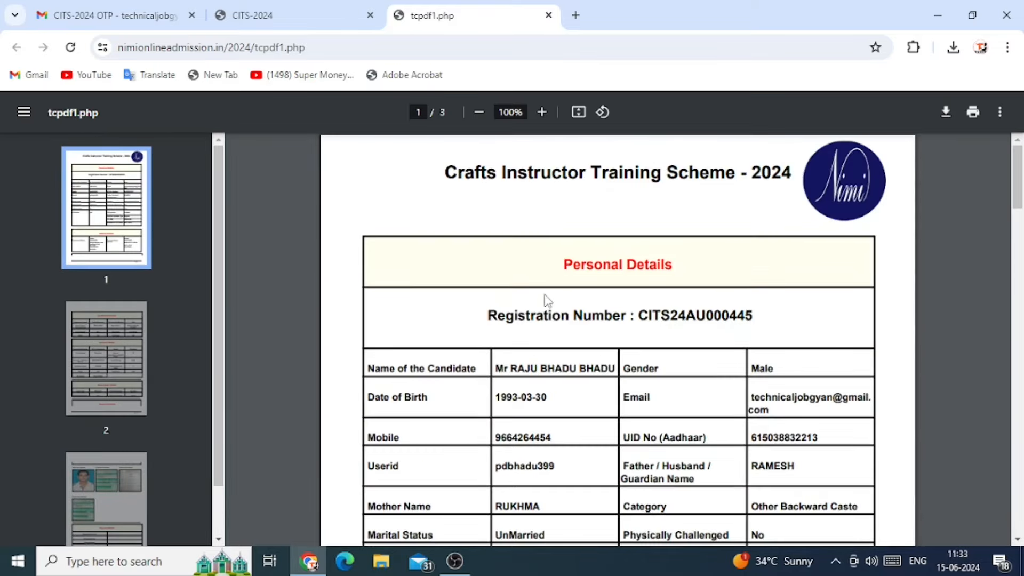